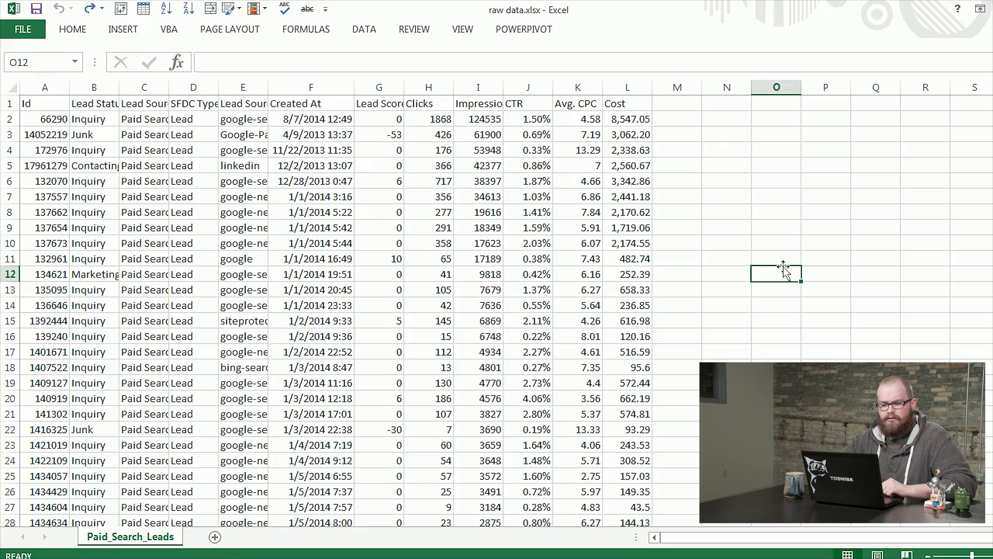
# Step: Review the lead data's Lead Score, Lead Source, Junk status and Created At values
pyautogui.click(367, 227)
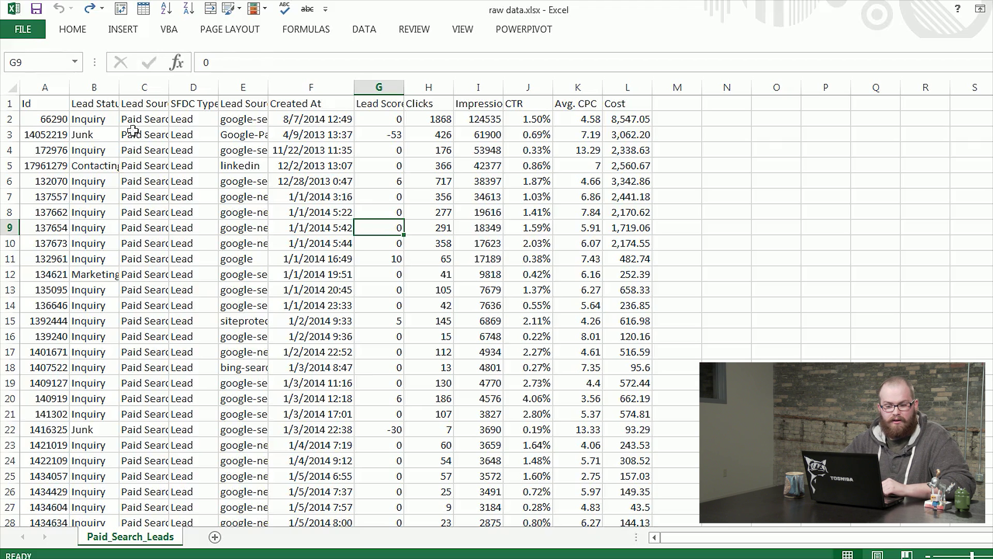
pyautogui.click(133, 134)
pyautogui.click(88, 135)
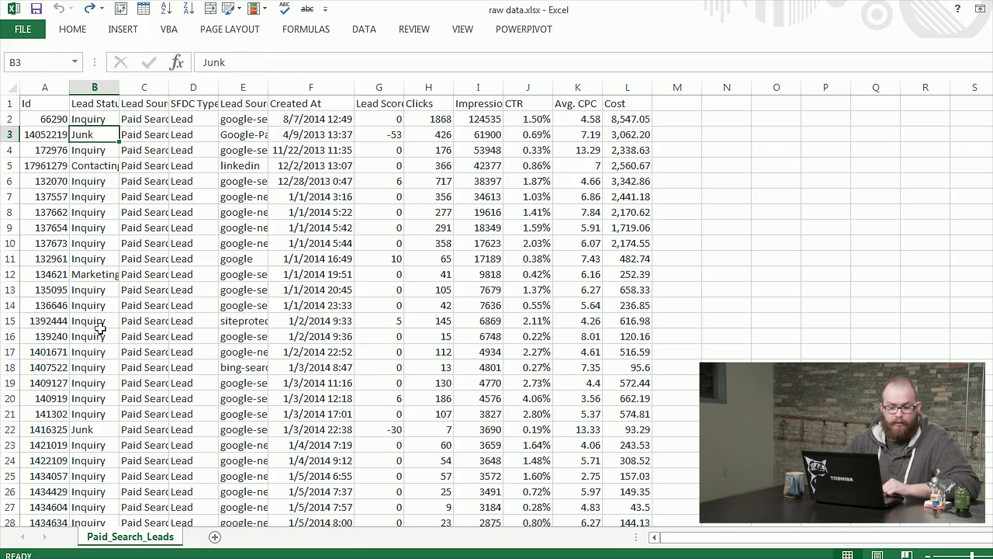
pyautogui.click(316, 196)
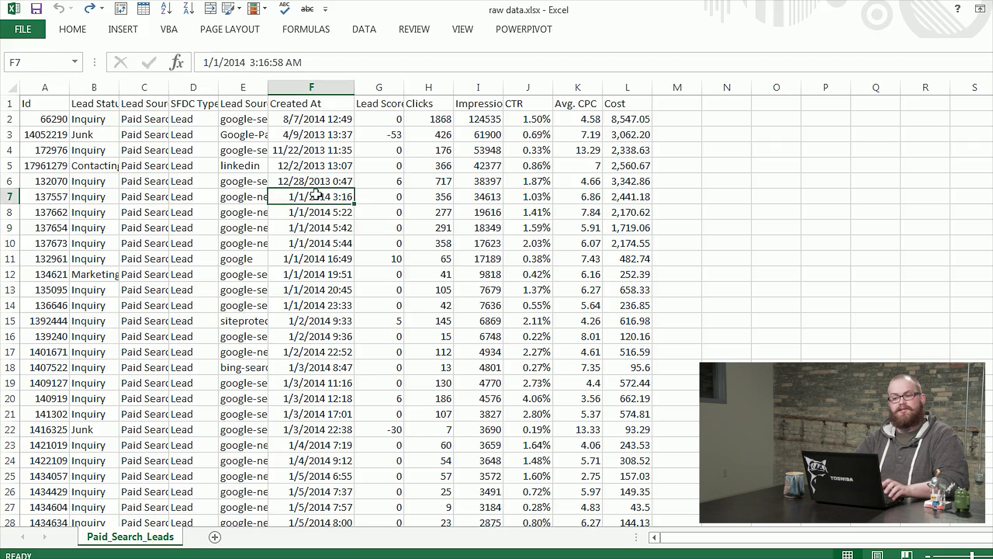
pyautogui.hotkey('ctrl', 'Up')
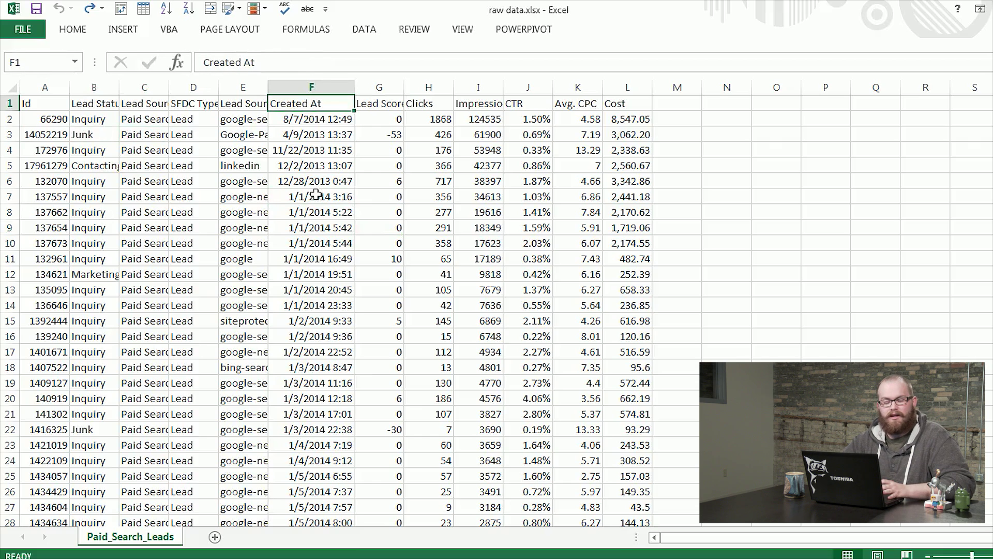
# Step: Convert the lead data range into an Excel table with headers
pyautogui.click(261, 242)
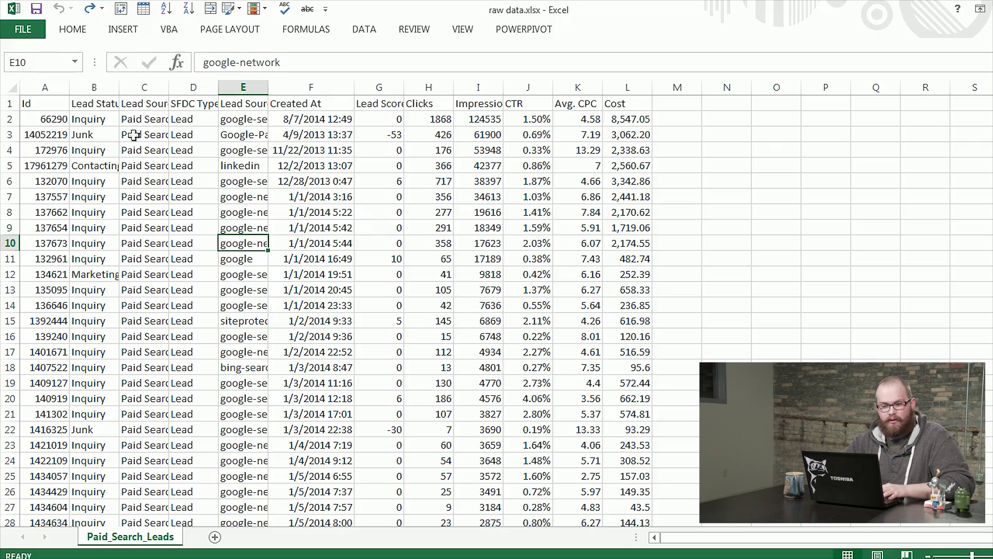
pyautogui.click(143, 9)
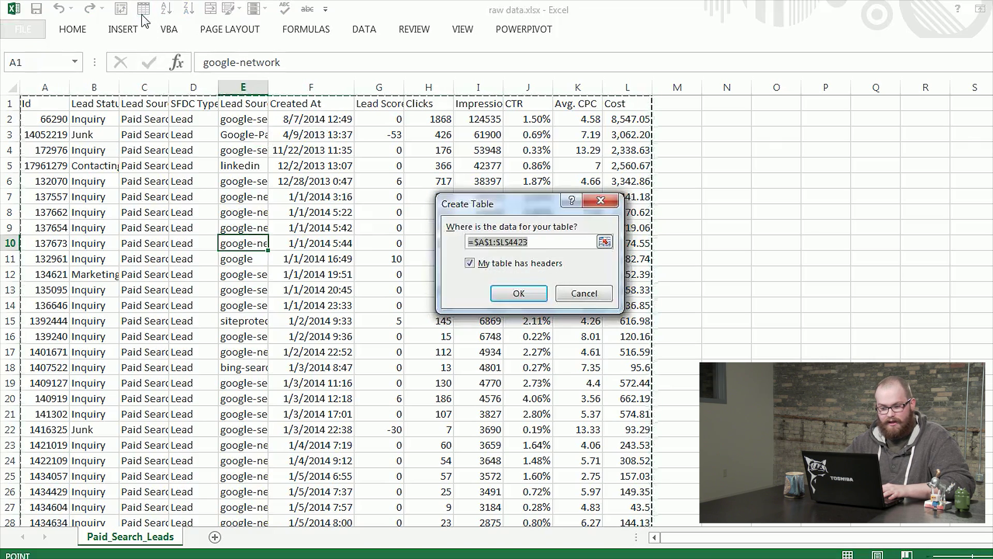
pyautogui.press('Return')
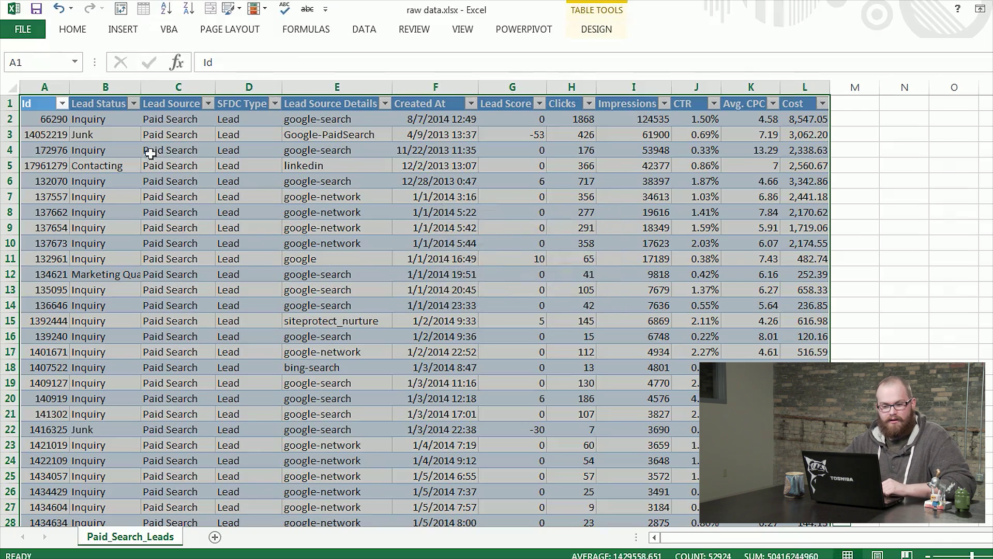
pyautogui.click(154, 153)
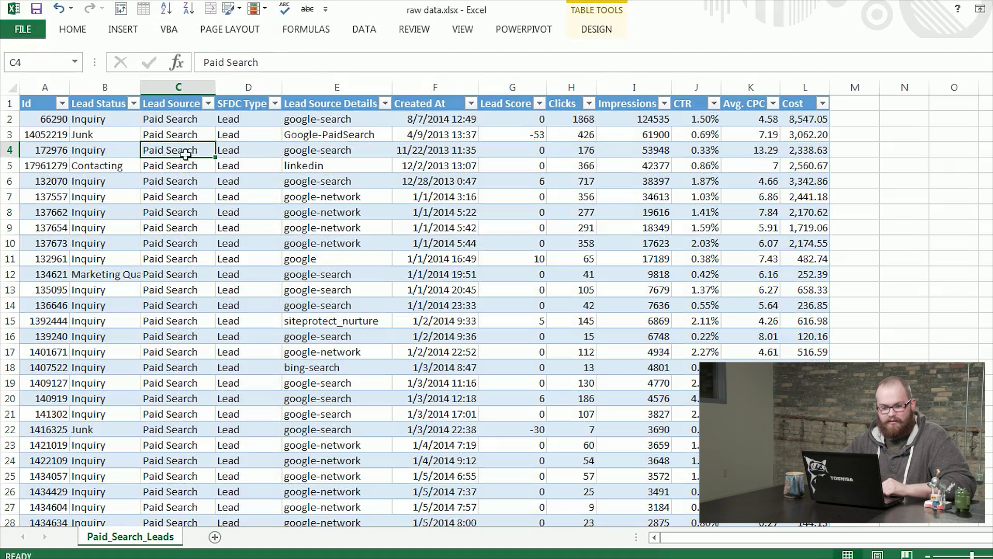
# Step: Filter Lead Status to show only Junk leads, 906 of 4422 records
pyautogui.click(134, 104)
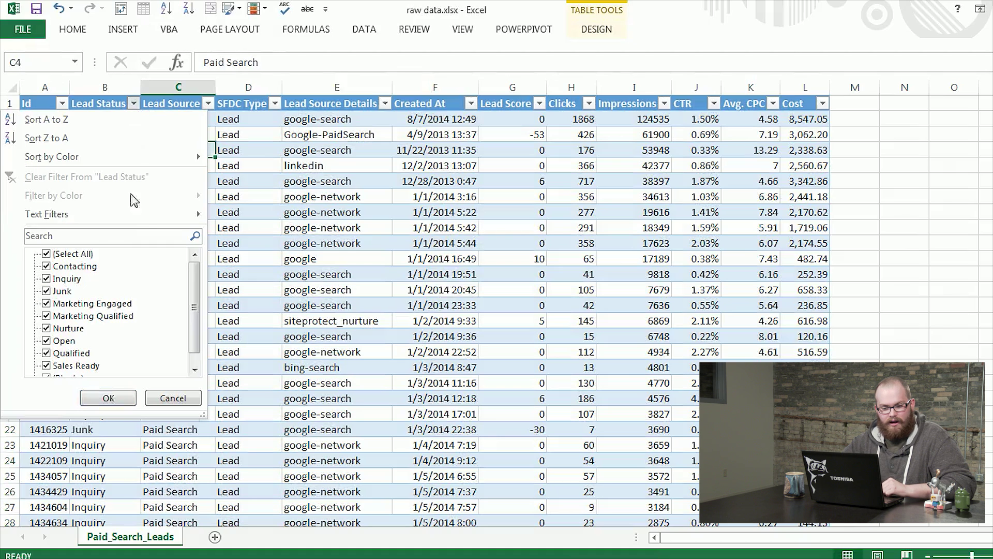
pyautogui.click(65, 254)
pyautogui.click(55, 291)
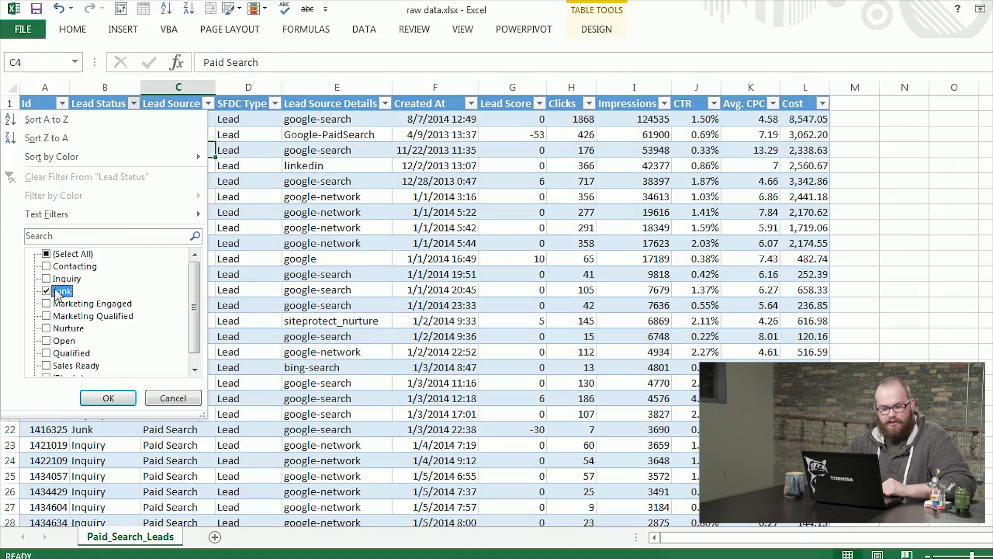
pyautogui.click(107, 398)
pyautogui.click(93, 164)
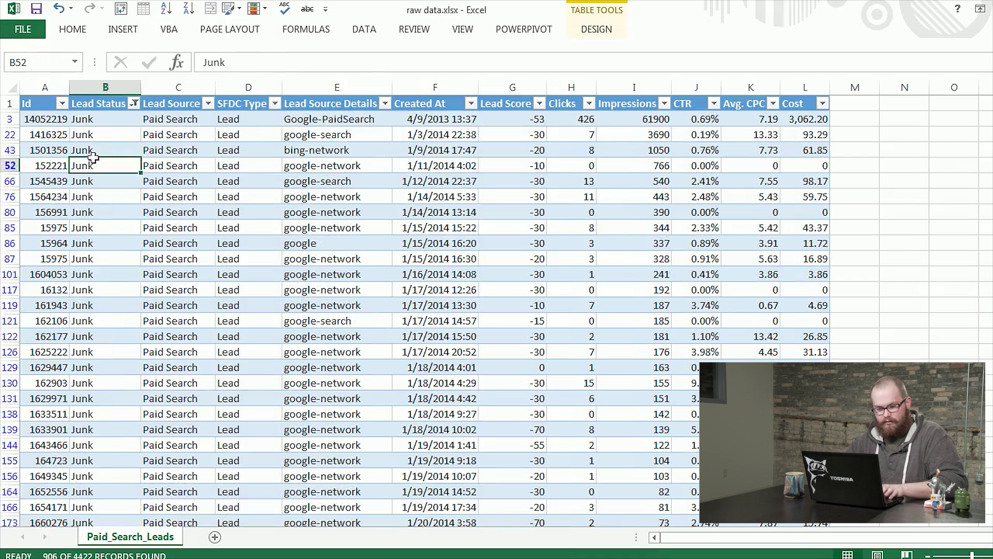
# Step: Insert a new column before Lead Source with the header 'Lead Quality'
pyautogui.rightClick(173, 85)
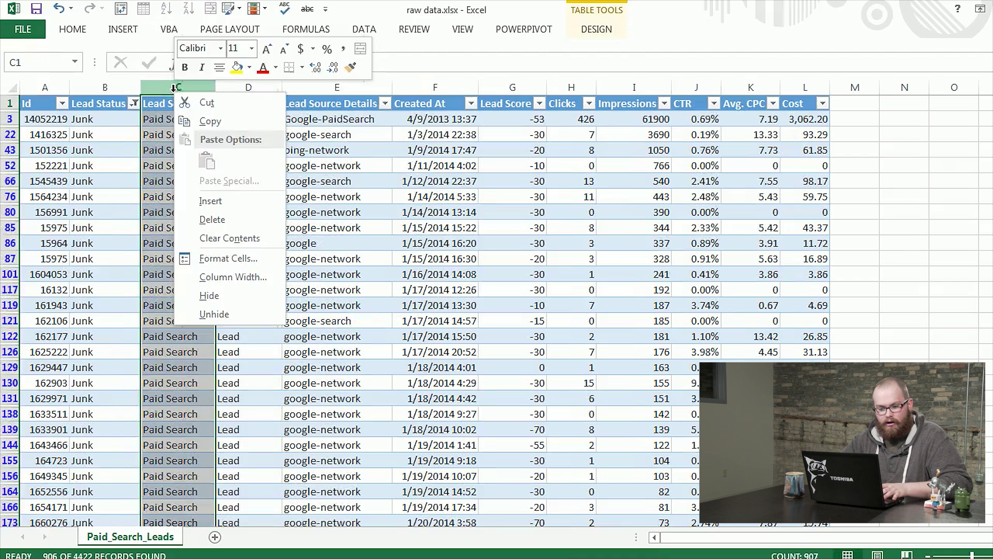
pyautogui.click(229, 204)
pyautogui.click(135, 147)
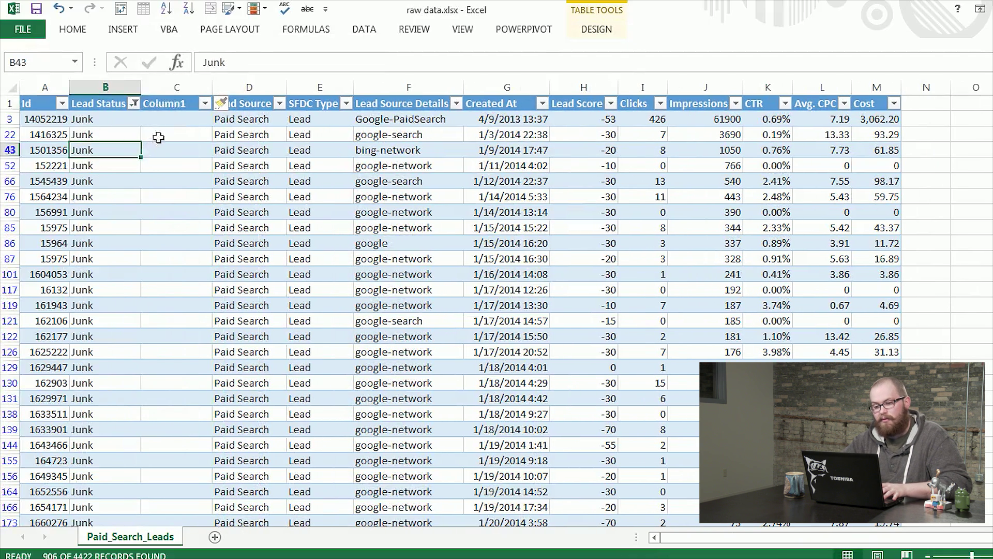
pyautogui.click(179, 106)
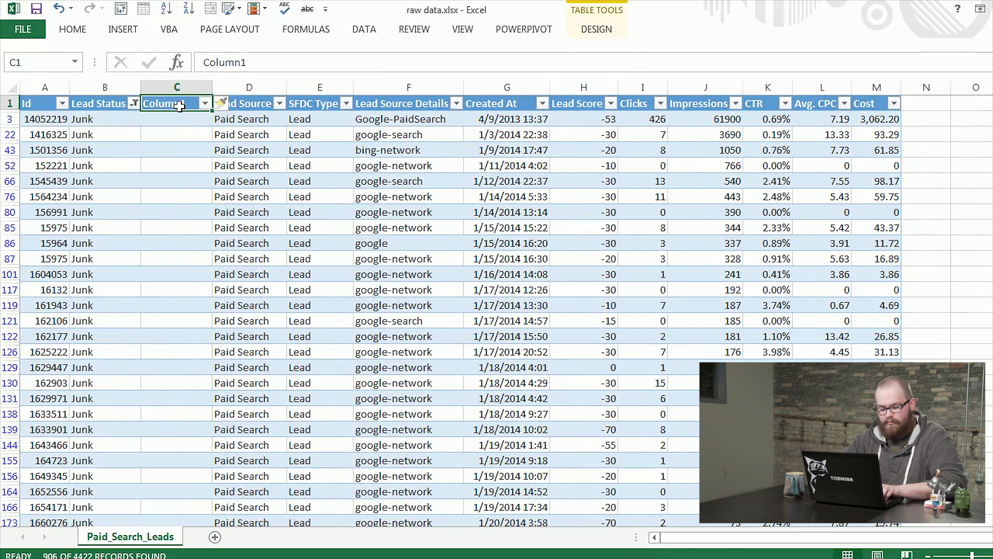
pyautogui.write('Lead')
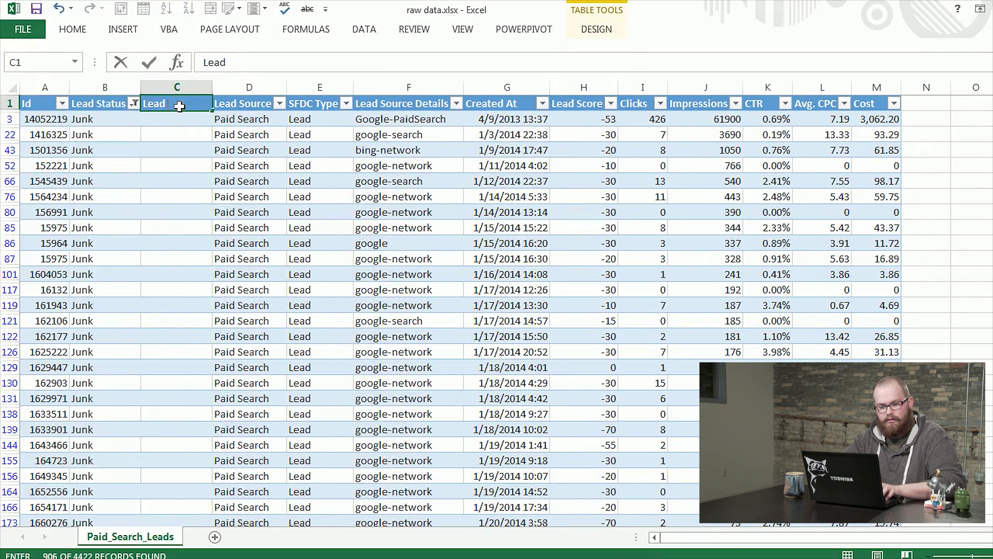
pyautogui.write(' Quality')
pyautogui.press('Return')
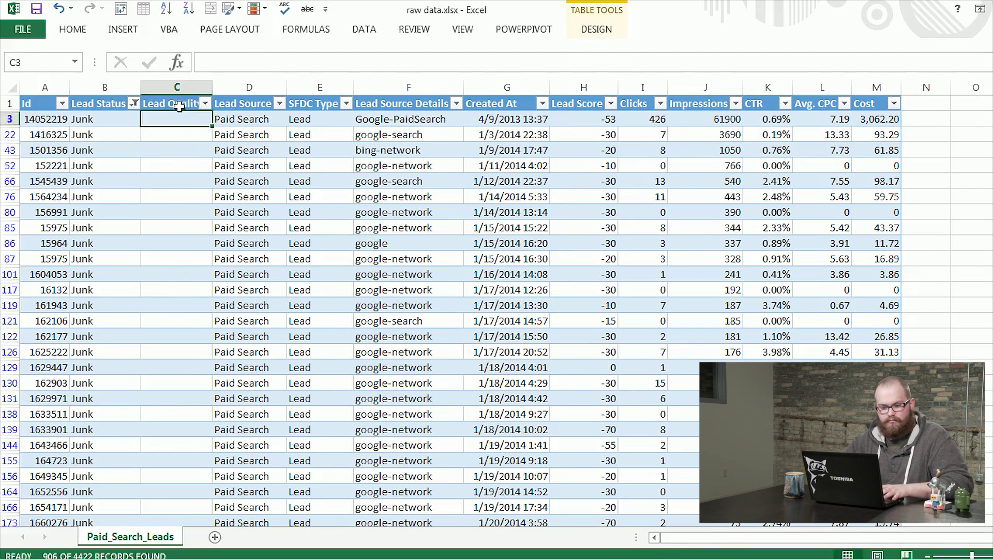
# Step: Fill every visible Lead Quality cell with Junk for the filtered Junk leads
pyautogui.click(116, 154)
pyautogui.hotkey('shift', 'Down')
pyautogui.hotkey('ctrl', 'c')
pyautogui.press('Right')
pyautogui.press('Up')
pyautogui.press('Up')
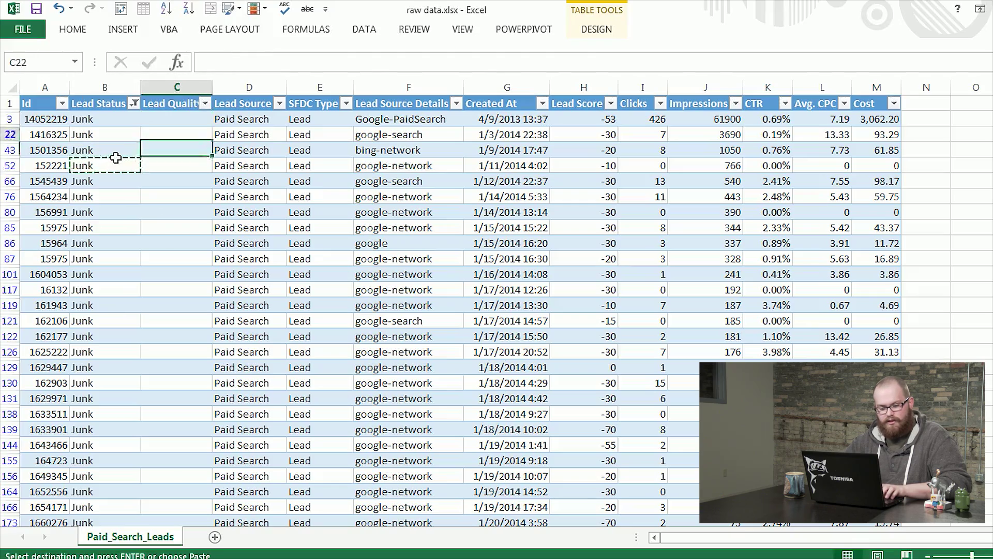
pyautogui.hotkey('ctrl', 'shift', 'Down')
pyautogui.hotkey('ctrl', 'v')
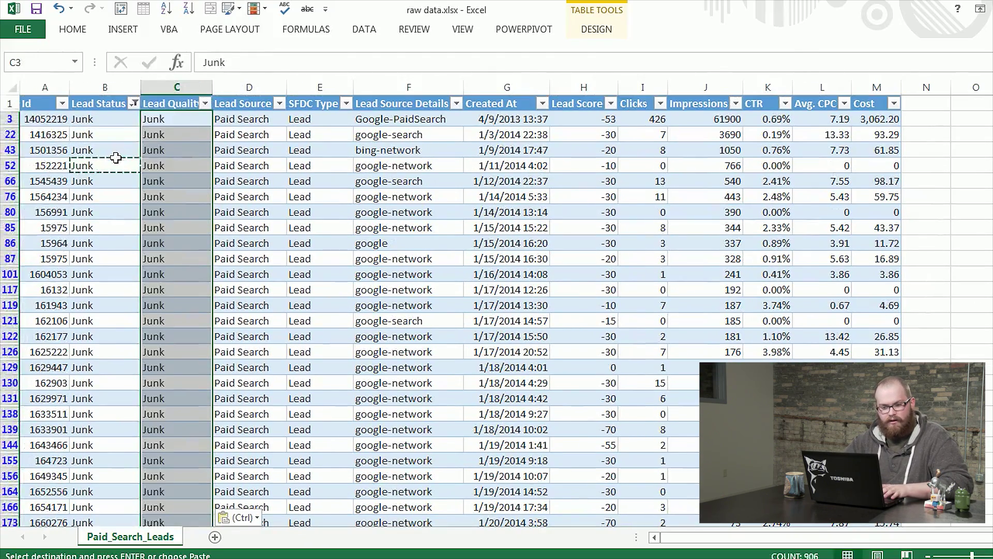
pyautogui.hotkey('ctrl', 'Up')
# Step: Switch the Lead Status filter from Junk to Inquiry
pyautogui.click(134, 103)
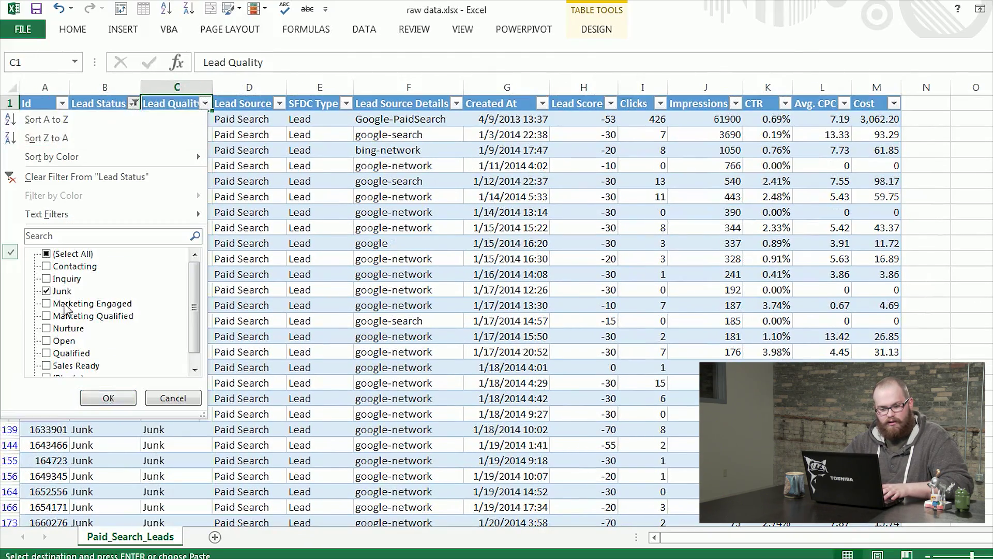
pyautogui.click(46, 290)
pyautogui.click(46, 279)
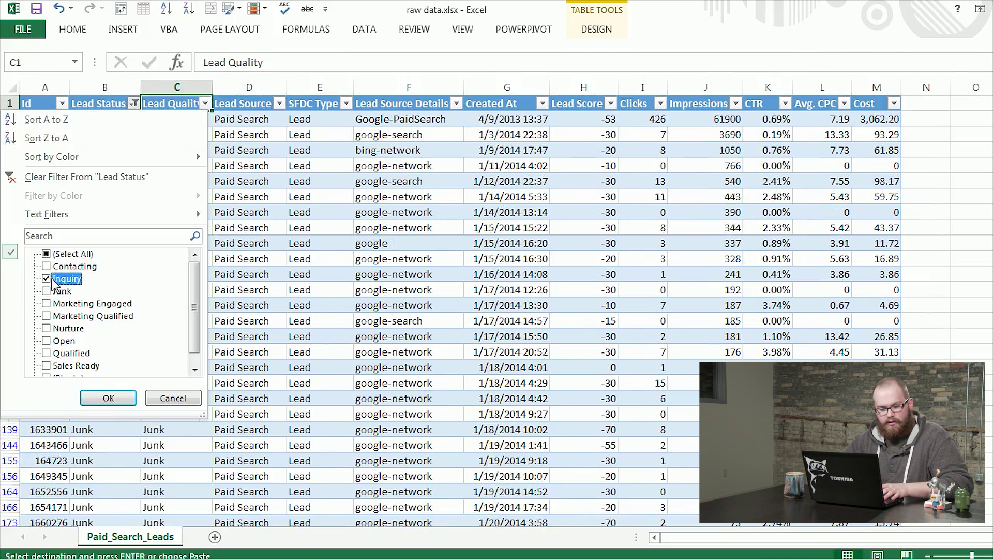
pyautogui.click(108, 397)
# Step: Fill the visible Lead Quality cells with Inquiry for all 3064 Inquiry leads
pyautogui.click(97, 151)
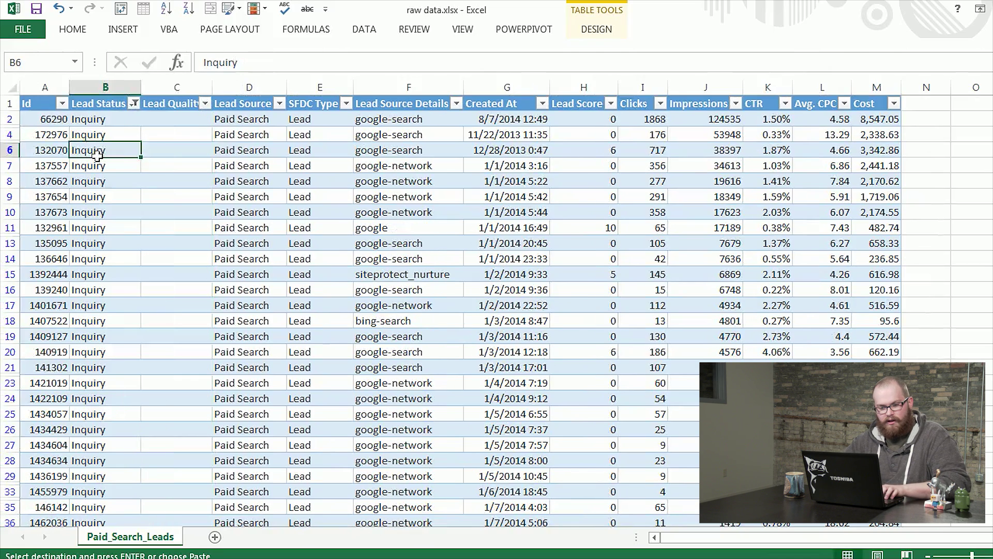
pyautogui.hotkey('ctrl', 'c')
pyautogui.press('Right')
pyautogui.press('Up')
pyautogui.press('Up')
pyautogui.hotkey('ctrl', 'shift', 'Down')
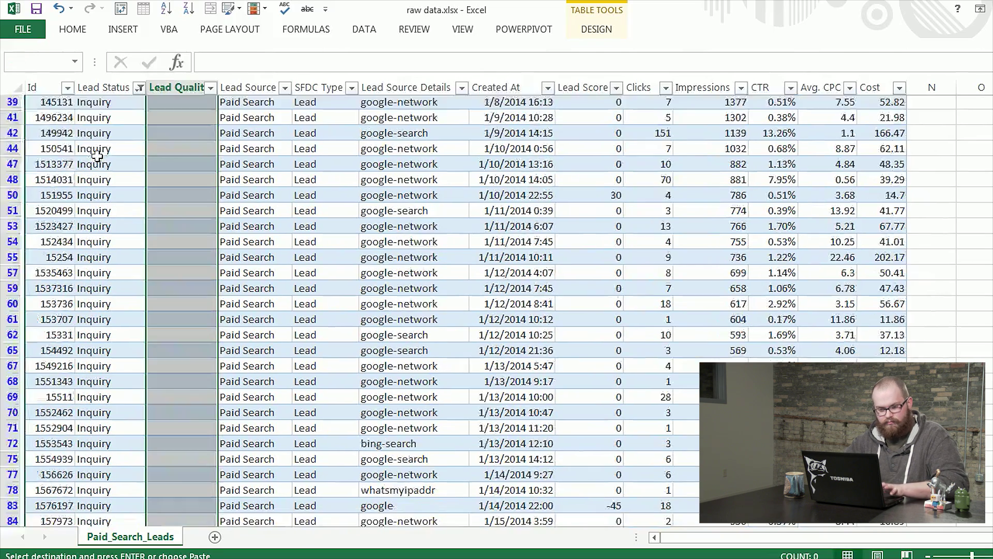
pyautogui.hotkey('ctrl', 'v')
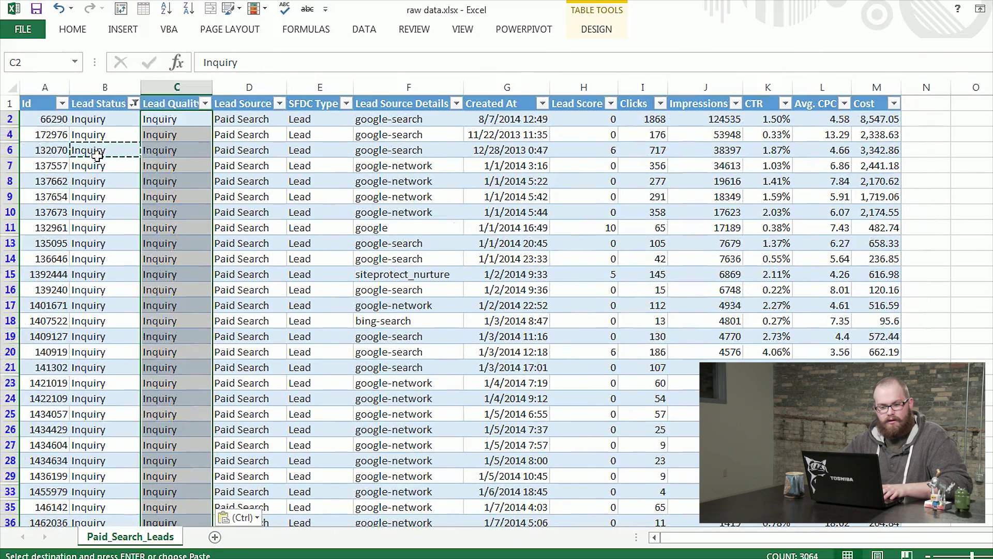
pyautogui.click(133, 103)
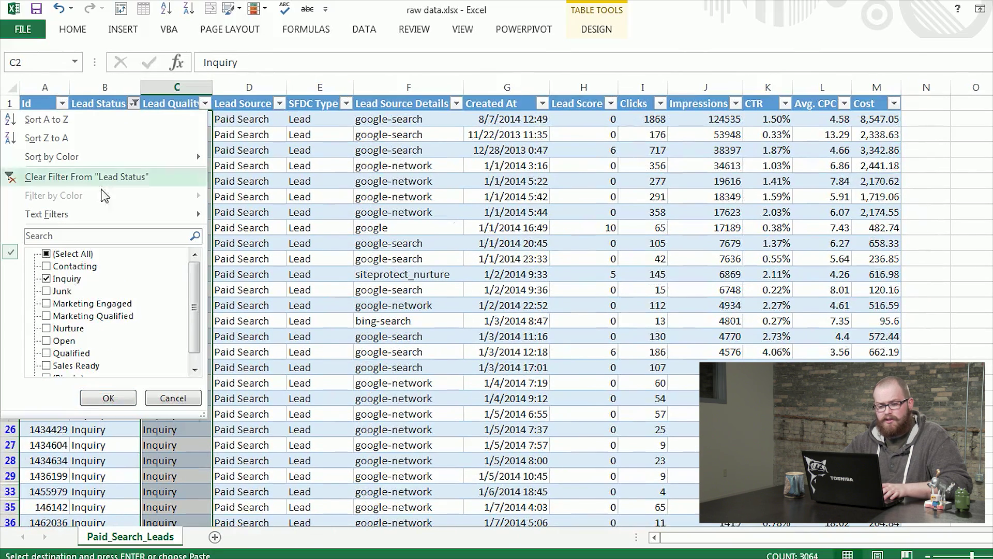
# Step: Filter Lead Status to all statuses except Inquiry, Junk and blanks
pyautogui.click(46, 254)
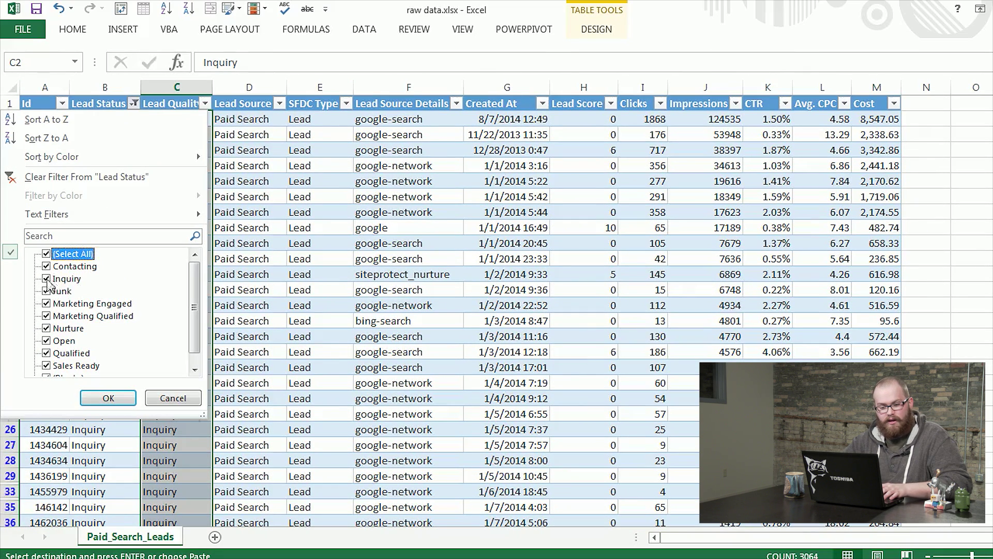
pyautogui.click(46, 278)
pyautogui.click(46, 291)
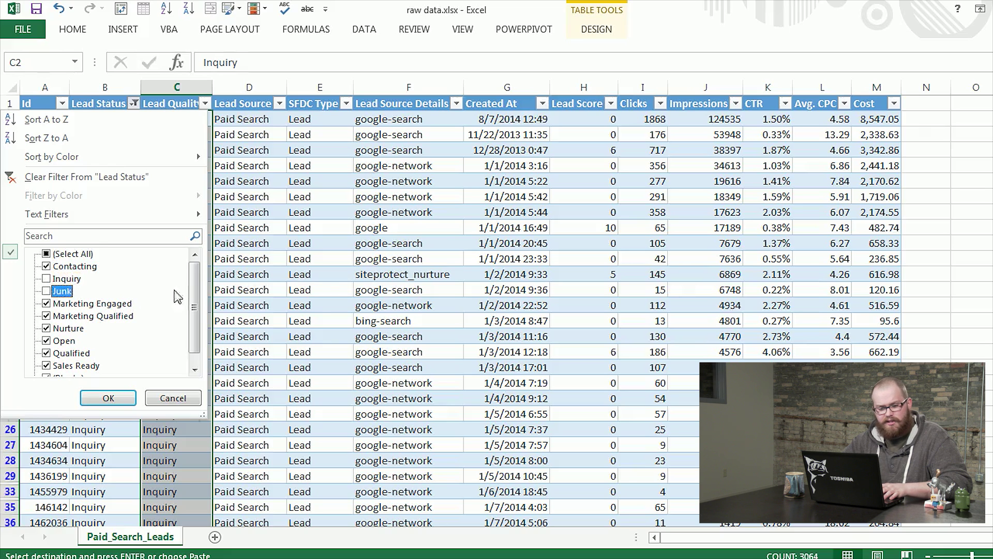
pyautogui.scroll(-1, 195, 310)
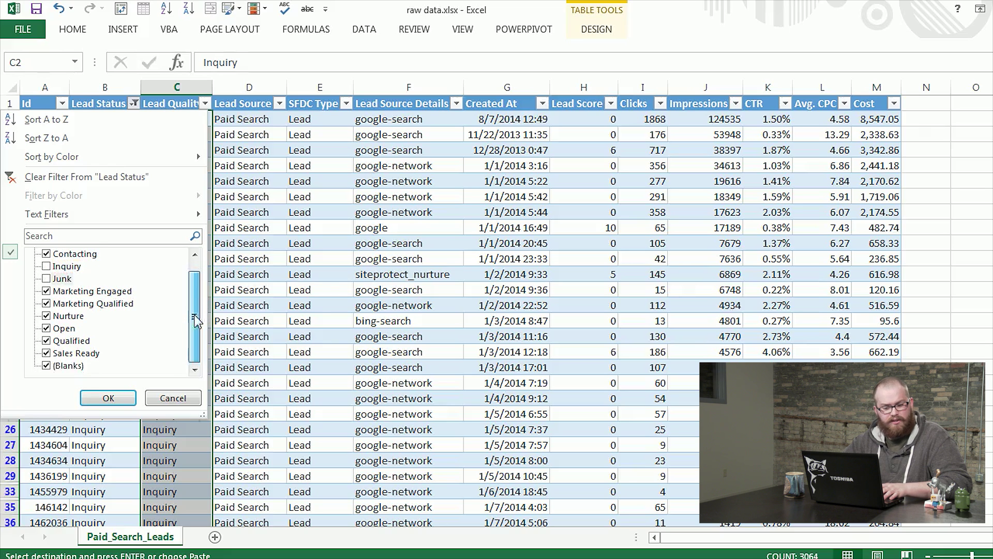
pyautogui.click(46, 366)
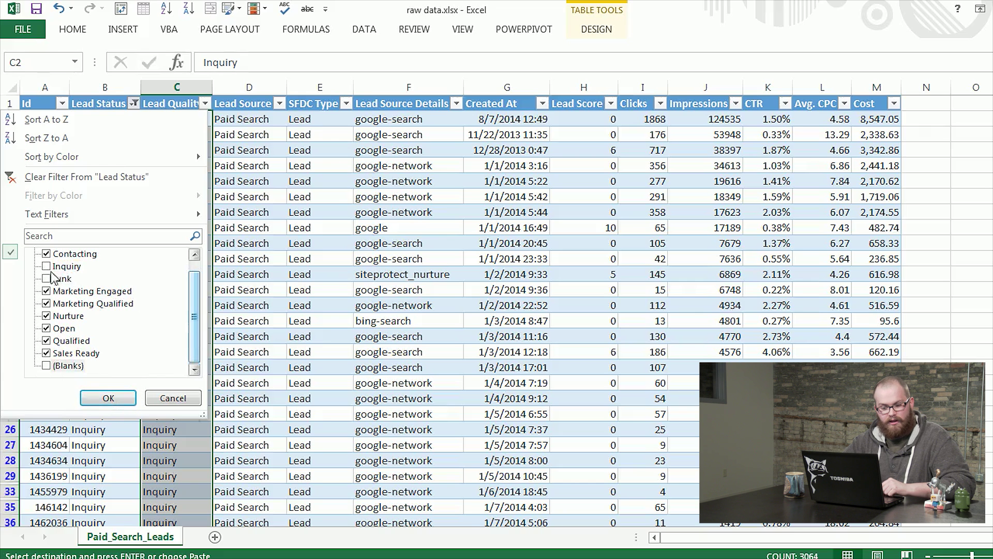
pyautogui.click(107, 399)
# Step: Enter Qualified in C5 and paste it into all 418 visible Lead Quality cells
pyautogui.click(155, 228)
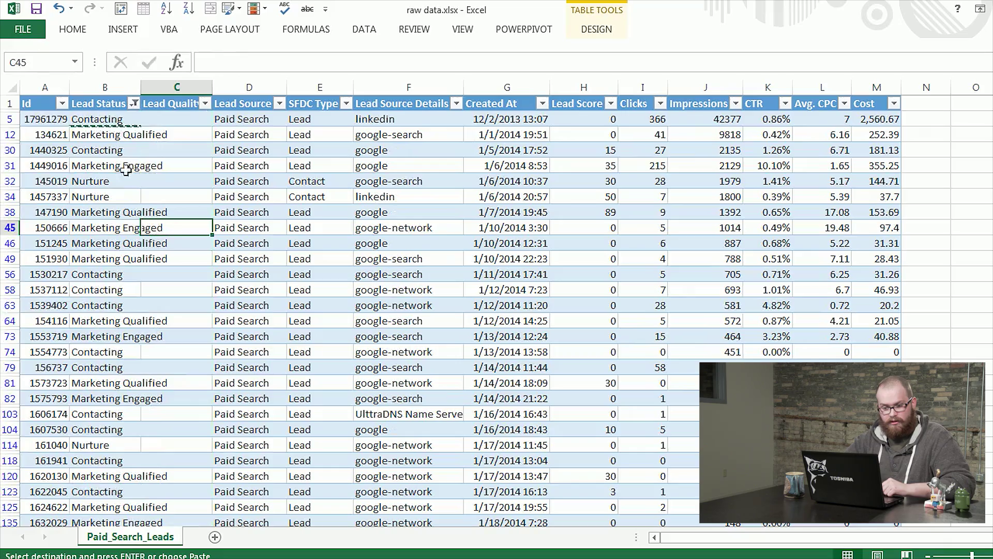
pyautogui.click(178, 122)
pyautogui.write('Qual')
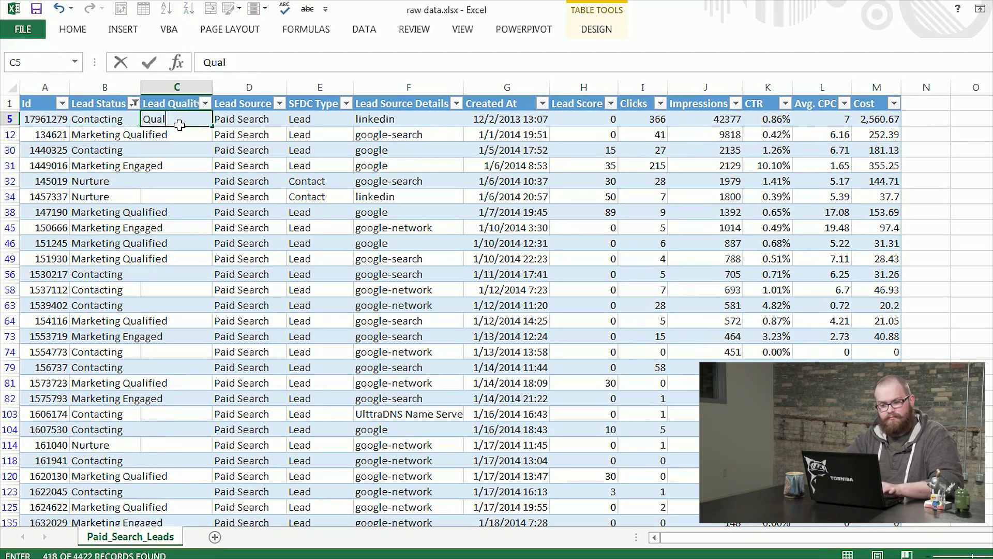
pyautogui.write('ified')
pyautogui.press('Return')
pyautogui.press('Up')
pyautogui.hotkey('ctrl', 'c')
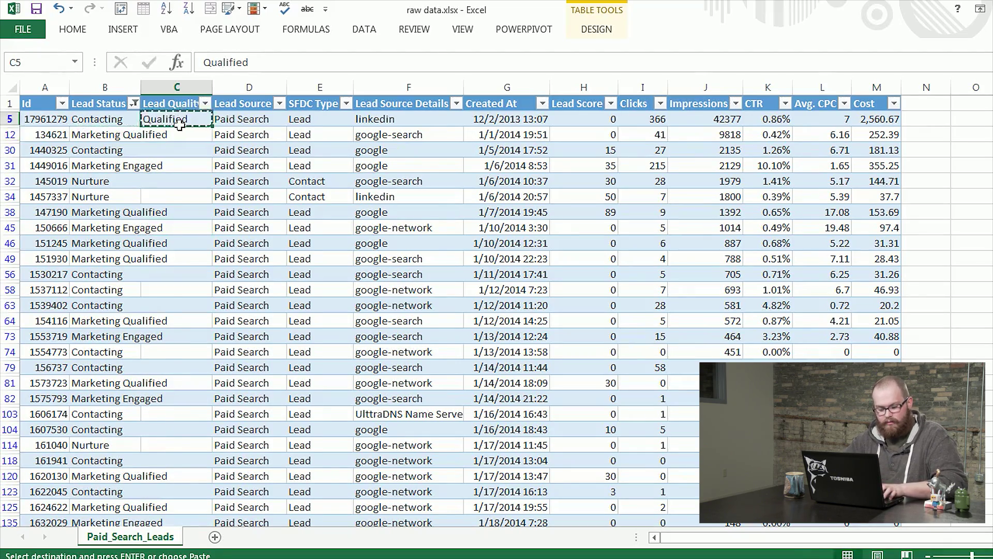
pyautogui.hotkey('ctrl', 'shift', 'Down')
pyautogui.hotkey('ctrl', 'v')
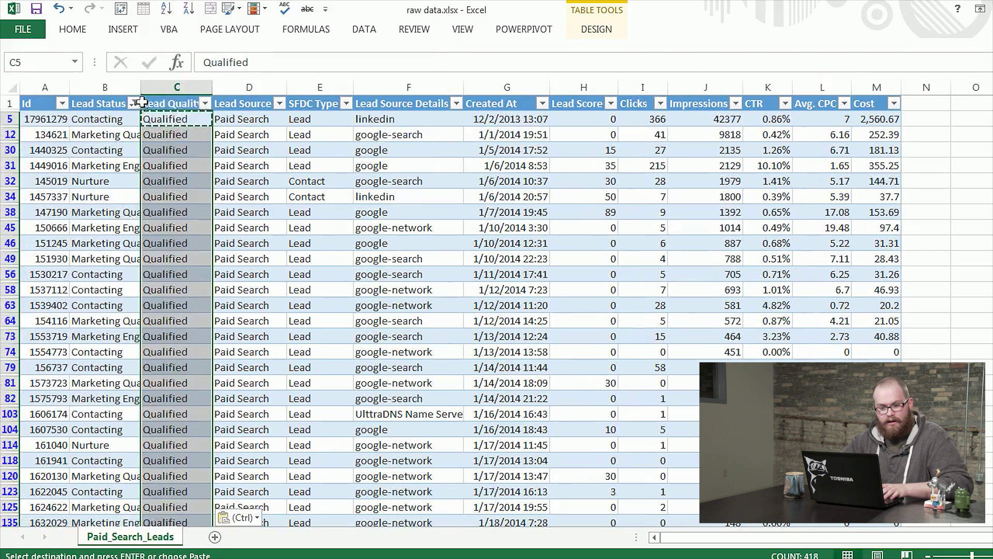
pyautogui.click(134, 103)
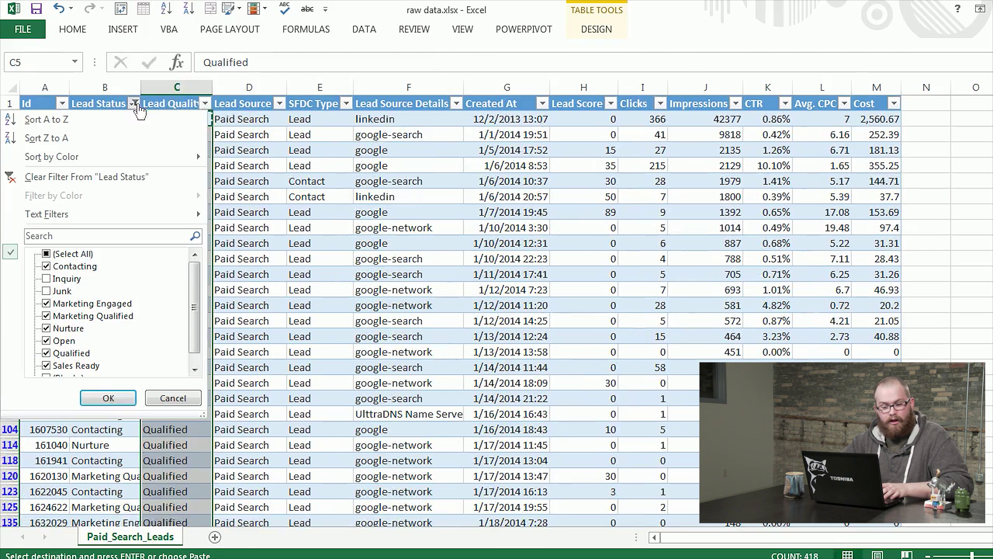
pyautogui.click(43, 253)
# Step: Show all leads unfiltered and check the Lead Quality values Inquiry, Junk and Qualified
pyautogui.click(108, 397)
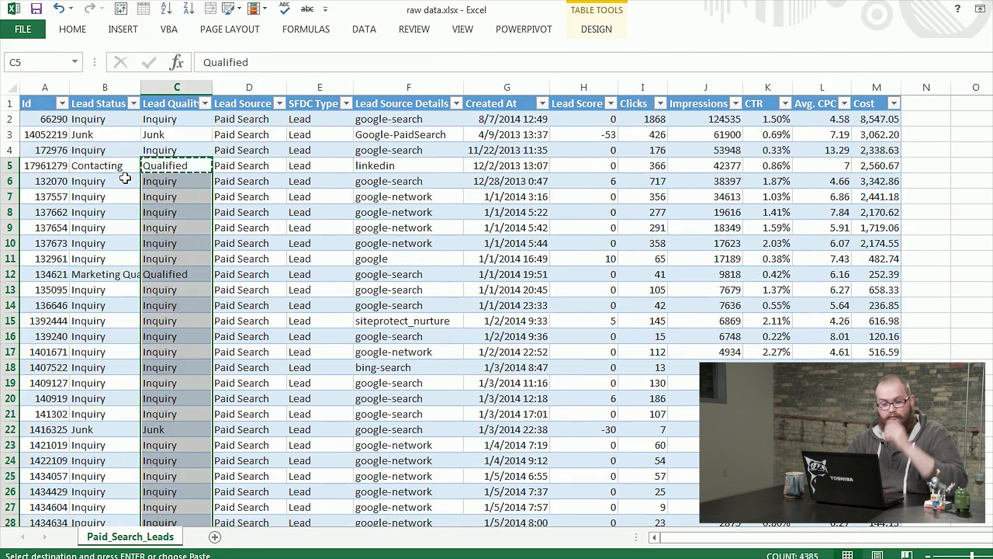
pyautogui.click(134, 104)
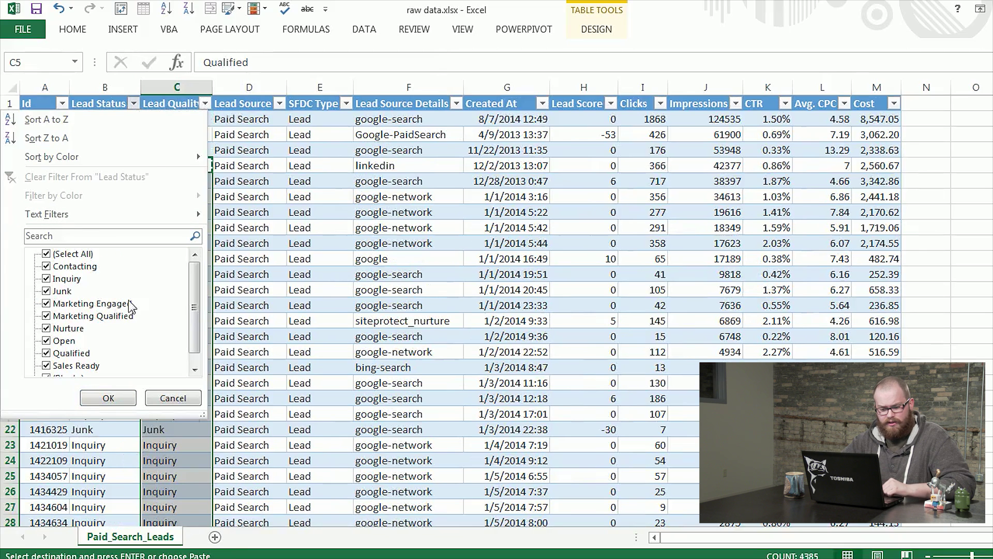
pyautogui.click(109, 397)
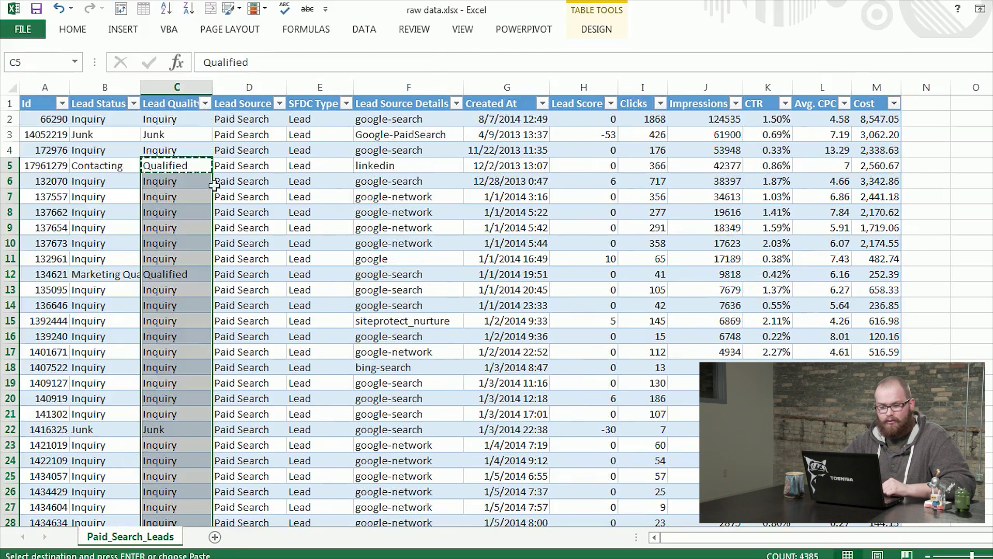
pyautogui.click(205, 103)
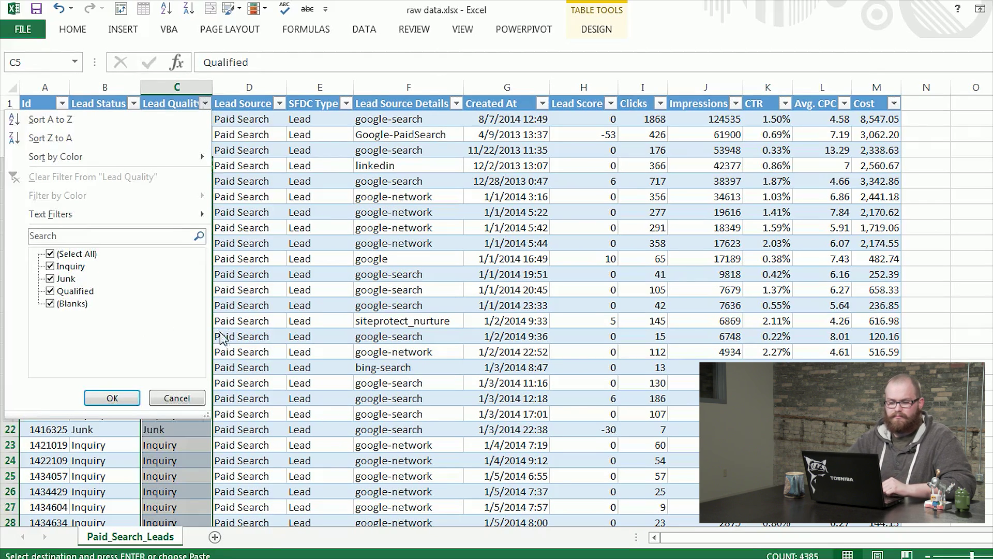
pyautogui.click(264, 331)
pyautogui.click(828, 228)
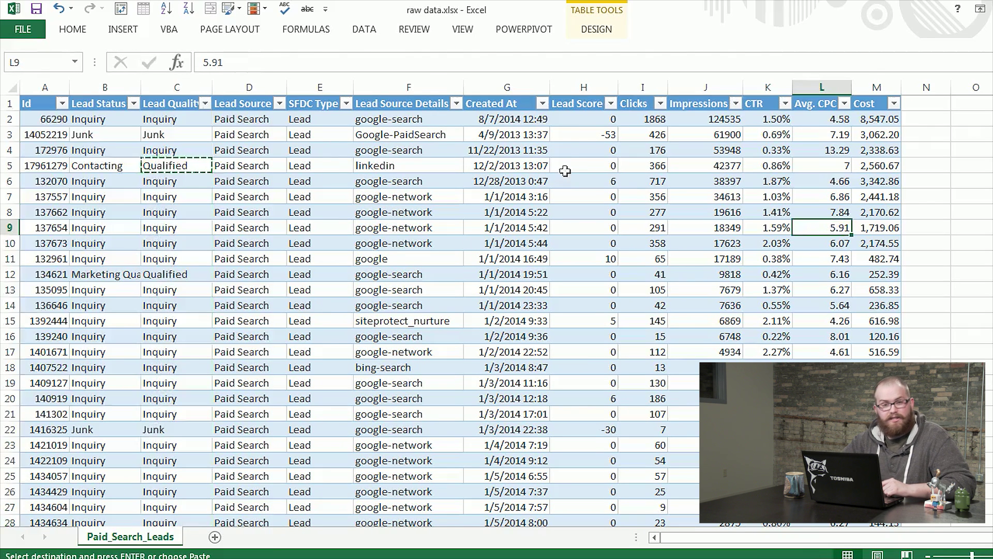
# Step: Insert a new column before Created At with the header 'Week'
pyautogui.click(525, 87)
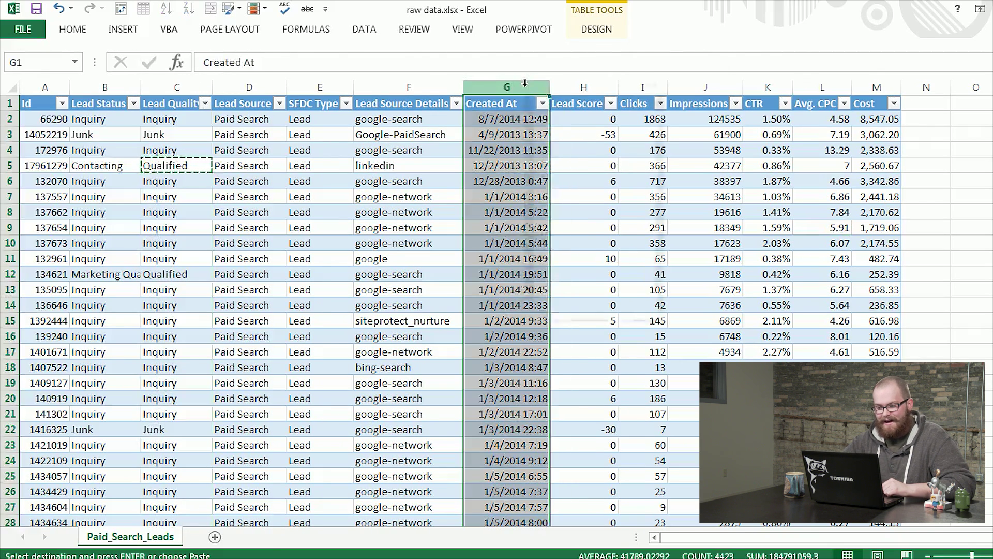
pyautogui.rightClick(525, 87)
pyautogui.click(583, 195)
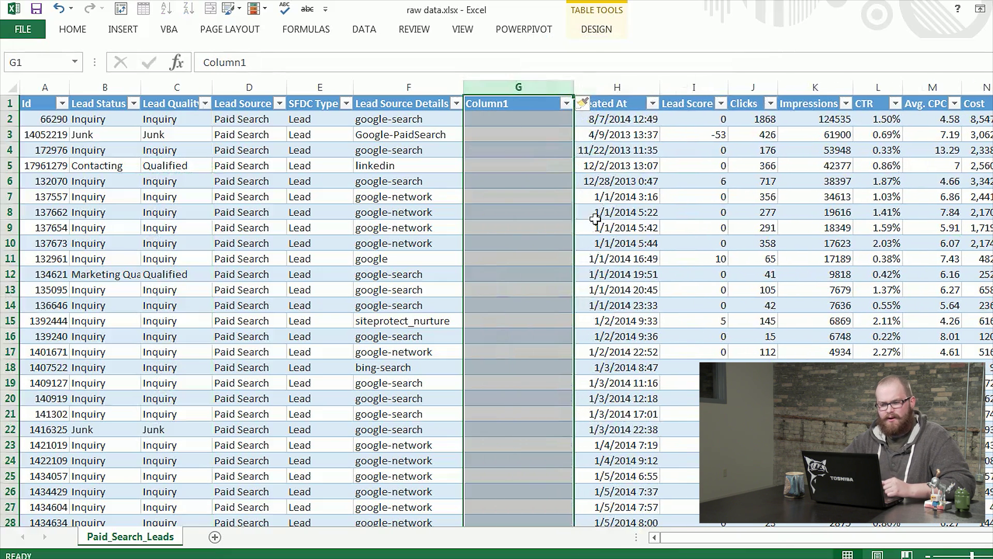
pyautogui.click(640, 161)
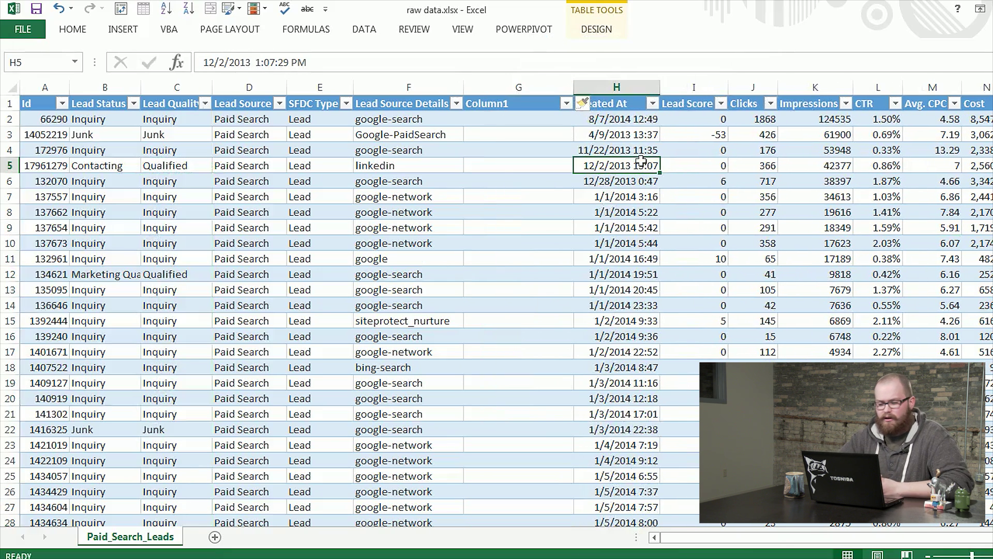
pyautogui.click(548, 107)
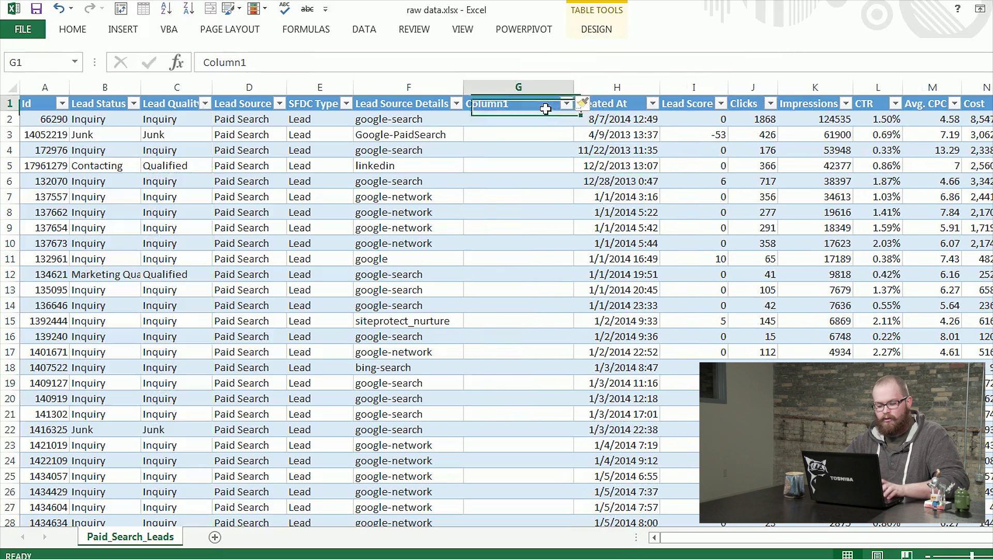
pyautogui.write('We')
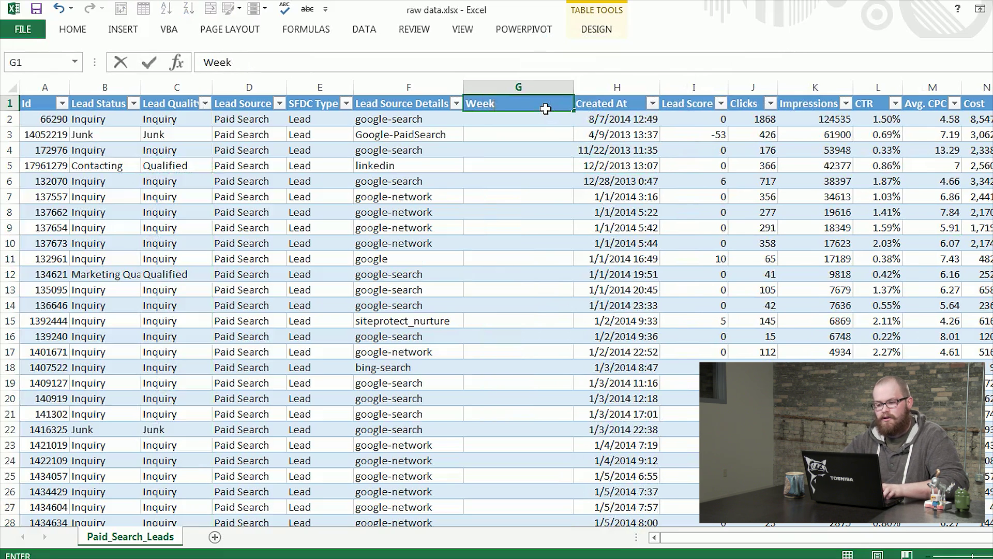
pyautogui.write('ek')
pyautogui.press('Return')
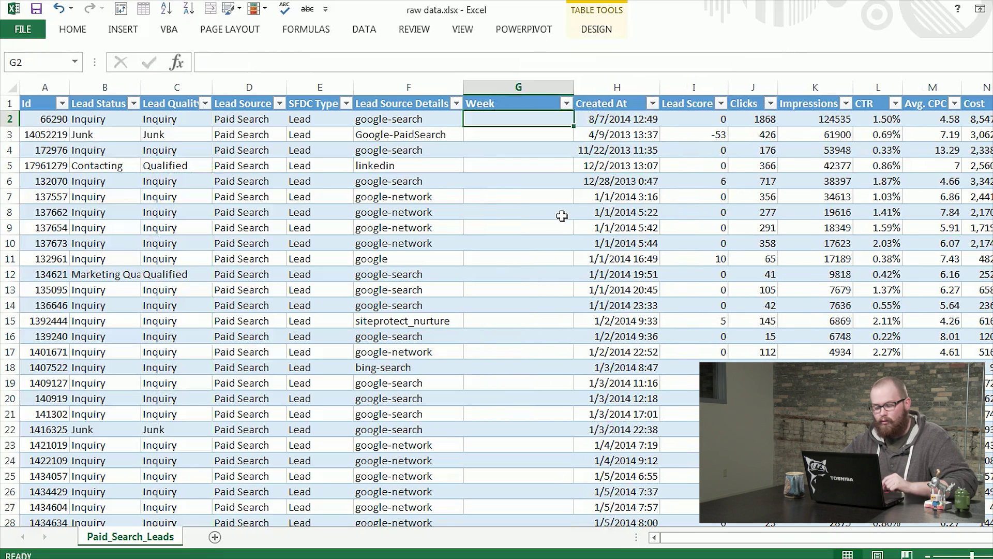
# Step: Fill Week with =WEEKNUM([@[Created At]],1) and paste the results as values
pyautogui.write('=')
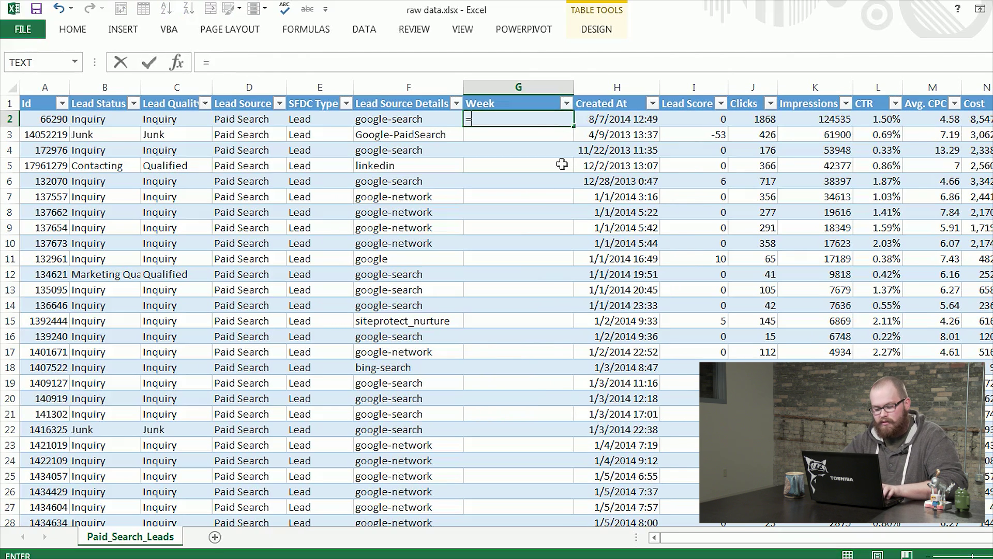
pyautogui.write('weeknum(')
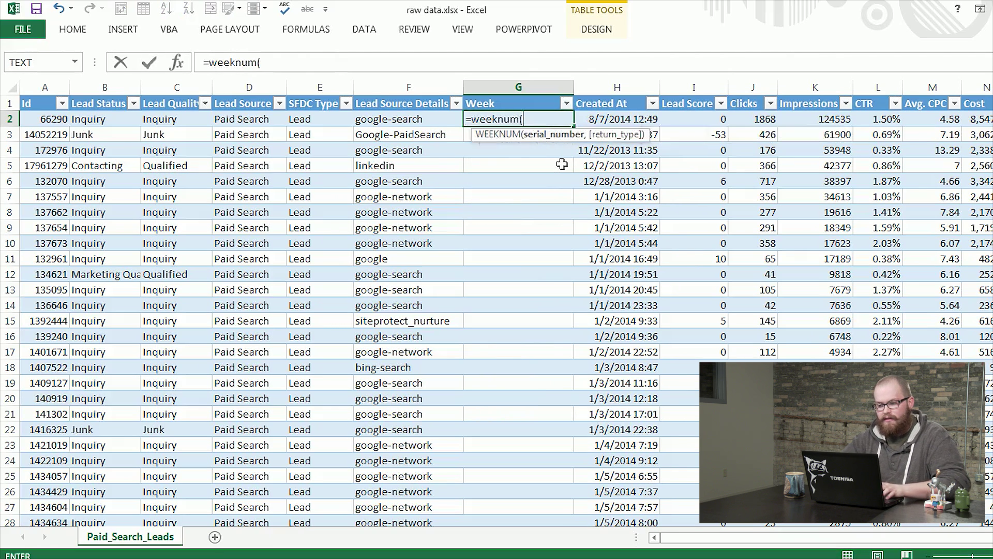
pyautogui.click(596, 123)
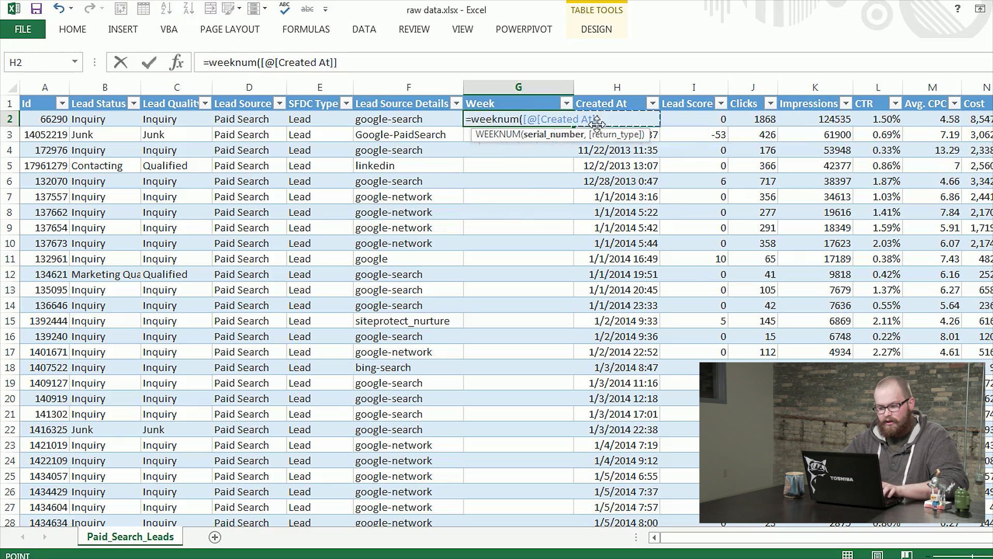
pyautogui.write(',1')
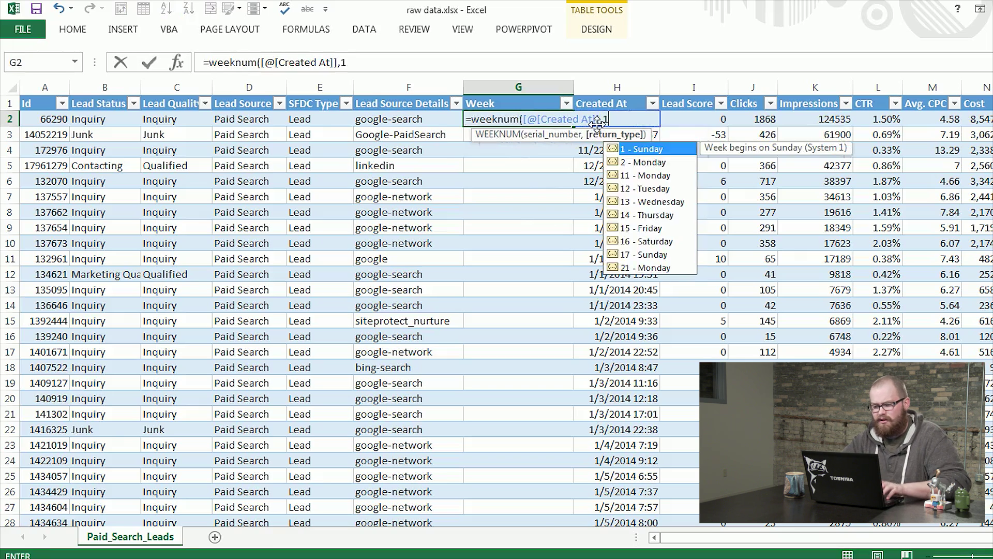
pyautogui.write(')')
pyautogui.hotkey('ctrl', 'Return')
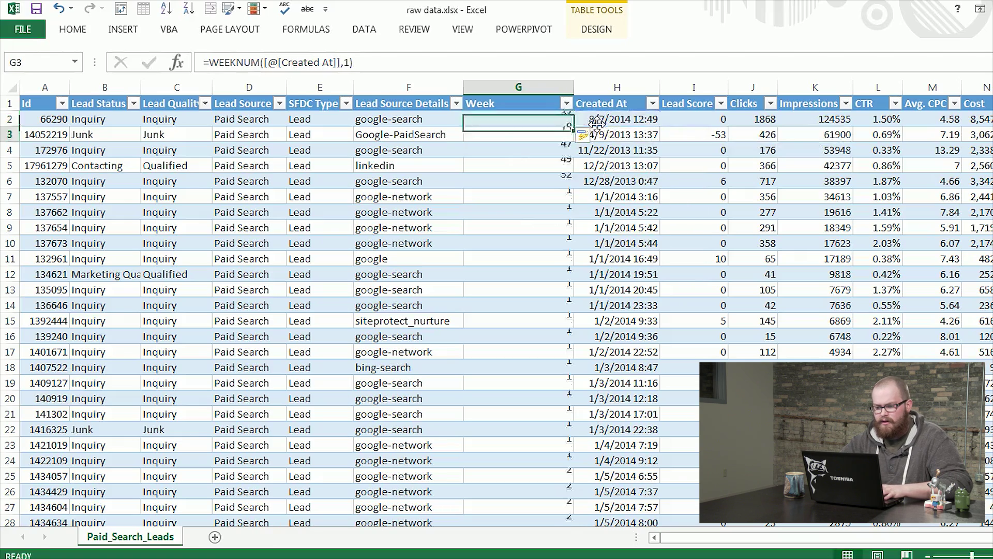
pyautogui.hotkey('ctrl', 'shift', 'Down')
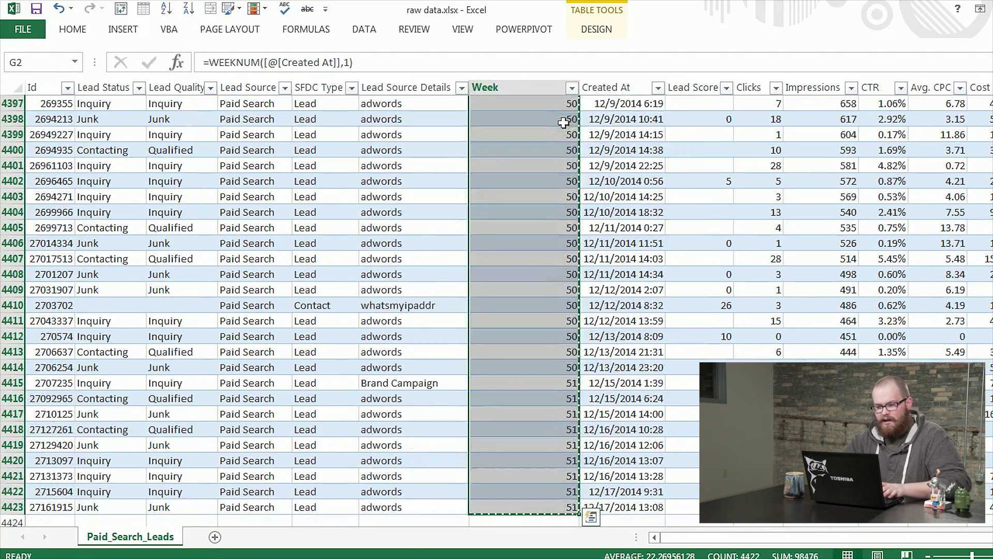
pyautogui.hotkey('ctrl', 'c')
pyautogui.rightClick(565, 123)
pyautogui.click(621, 189)
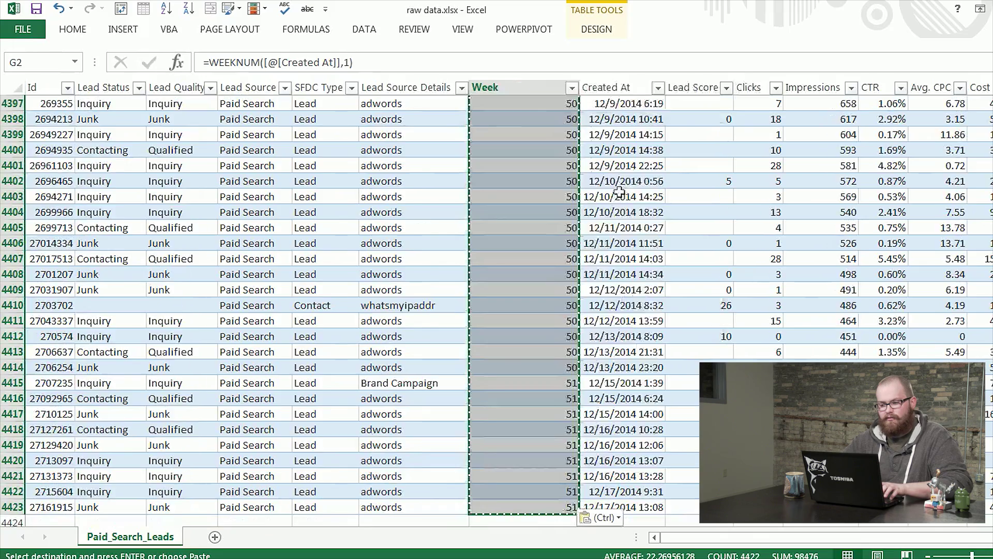
pyautogui.hotkey('ctrl', 'Up')
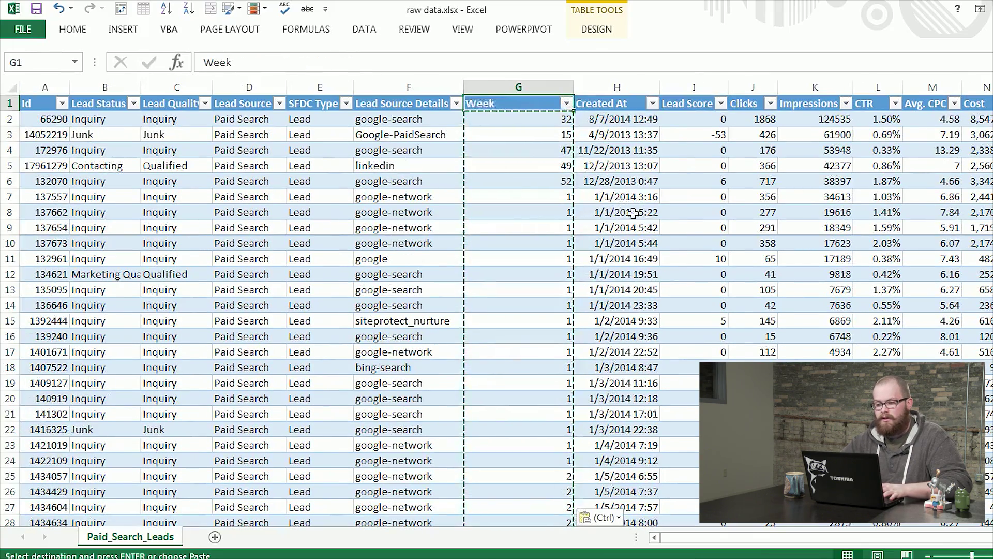
pyautogui.click(619, 207)
# Step: Insert a new column before Created At with the header 'Month'
pyautogui.rightClick(603, 88)
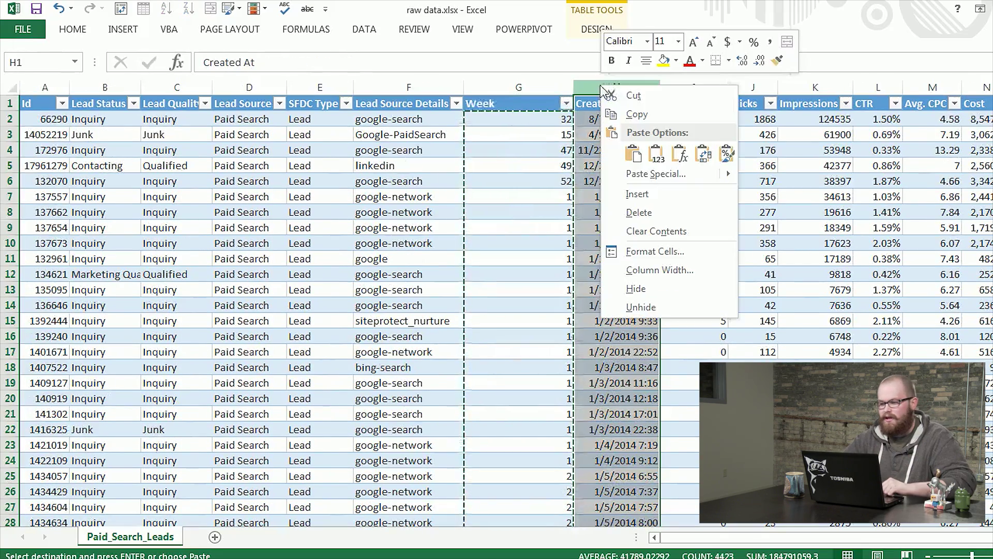
pyautogui.click(646, 194)
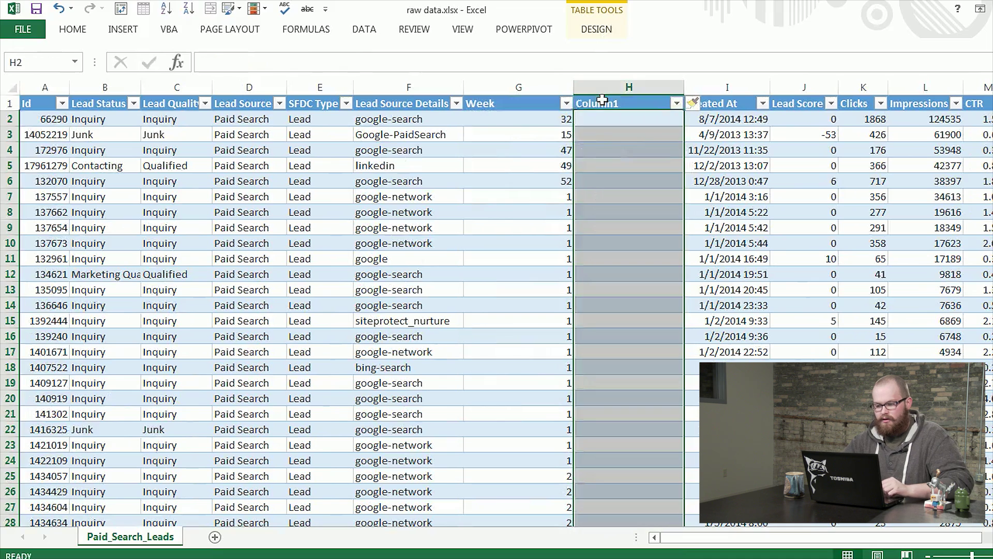
pyautogui.click(602, 103)
pyautogui.write('Month')
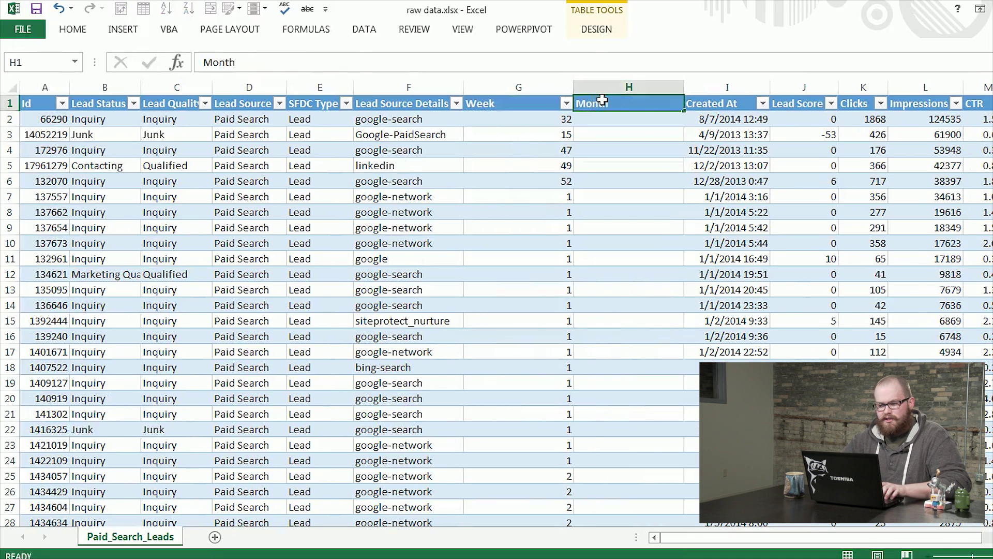
pyautogui.press('Return')
# Step: Fill Month with =TEXT([@[Created At]],"MMMM") and paste the names as values
pyautogui.write('=tex')
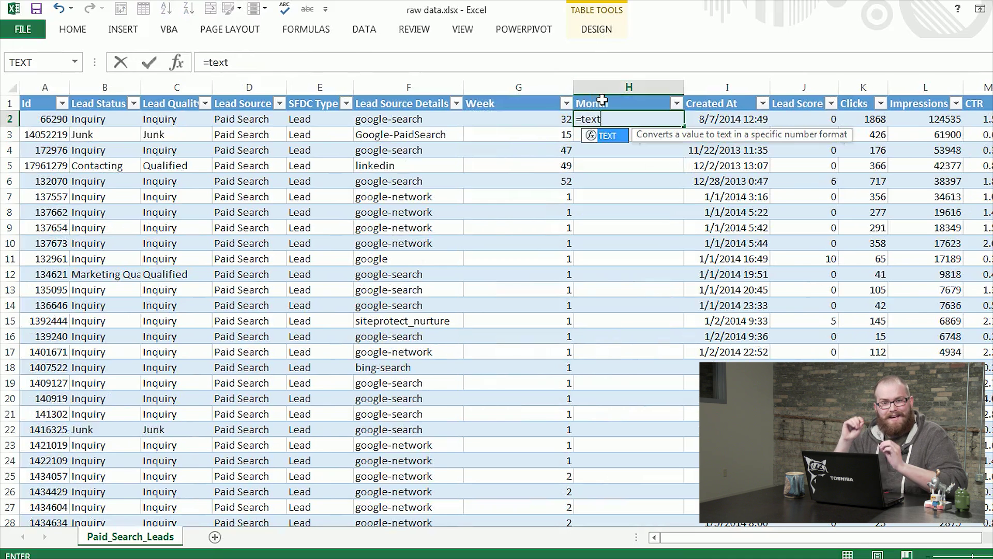
pyautogui.write('t')
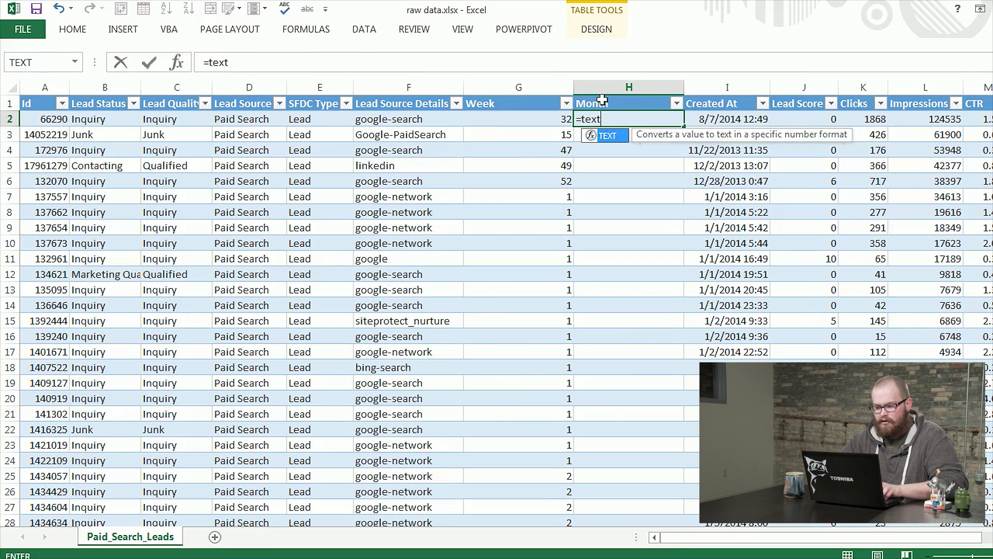
pyautogui.write('(')
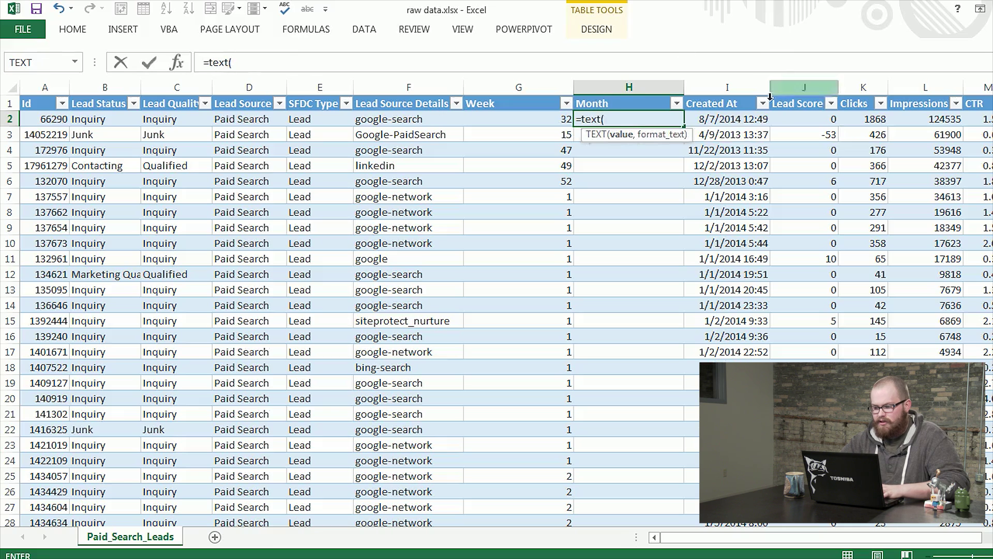
pyautogui.click(743, 119)
pyautogui.write(',')
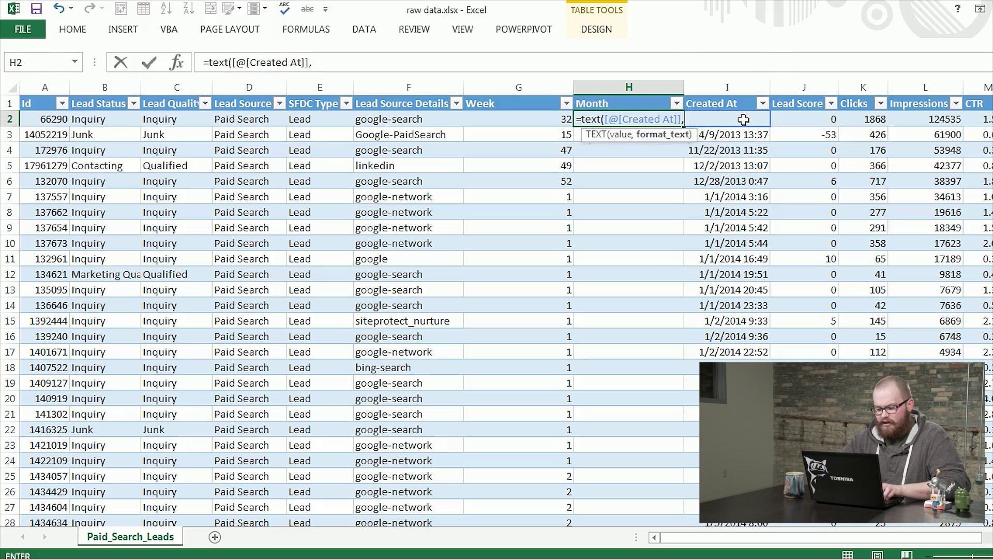
pyautogui.write('"M')
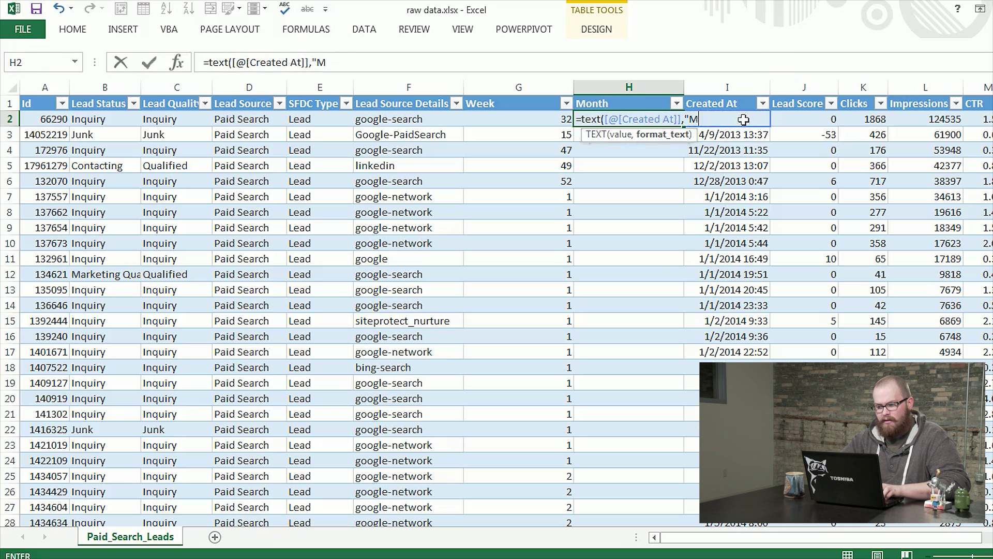
pyautogui.write('MMM"')
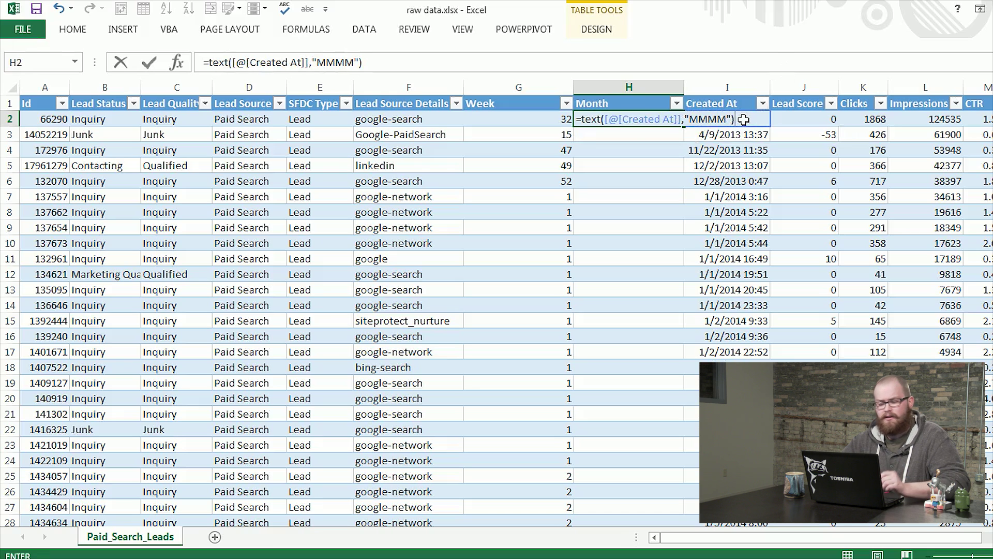
pyautogui.hotkey('ctrl', 'Return')
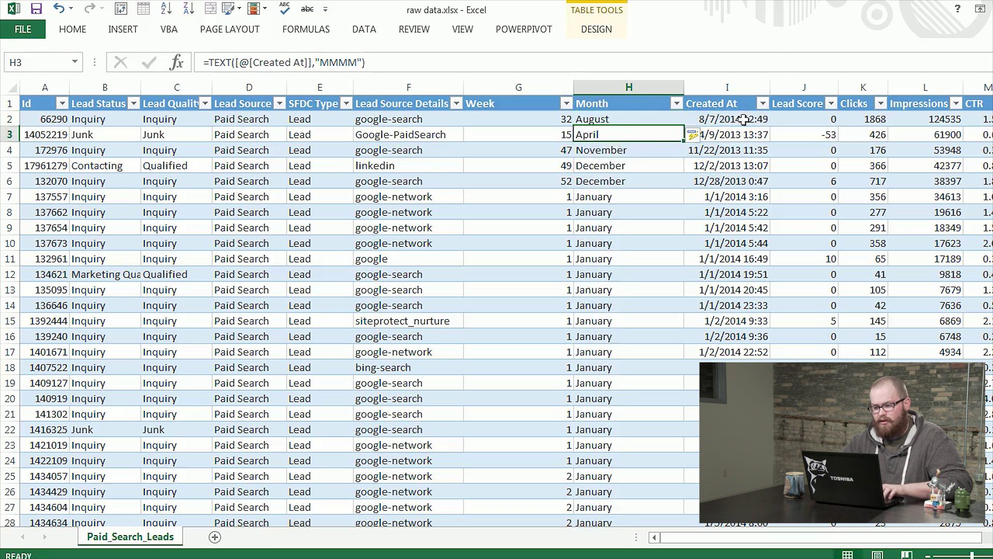
pyautogui.hotkey('ctrl', 'c')
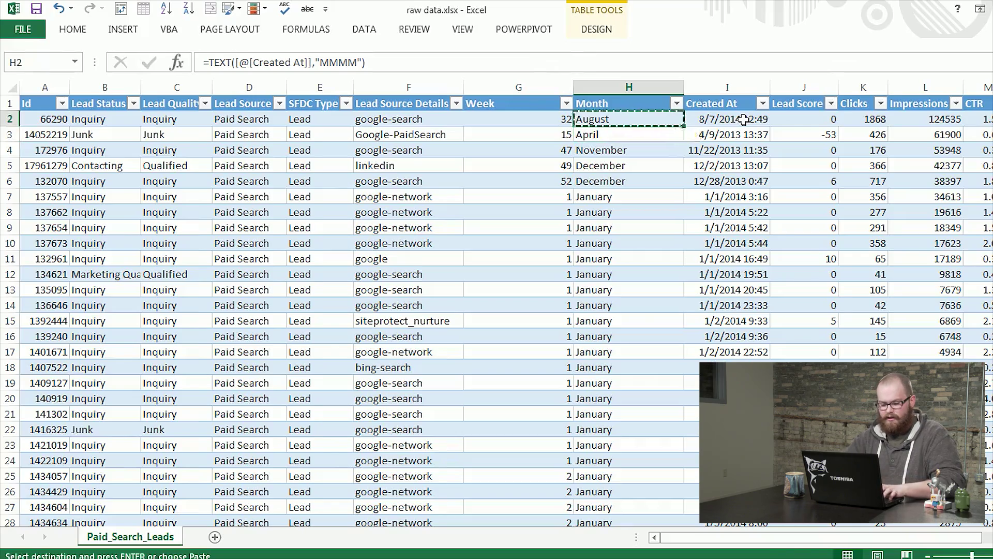
pyautogui.hotkey('ctrl', 'shift', 'Down')
pyautogui.hotkey('ctrl', 'BackSpace')
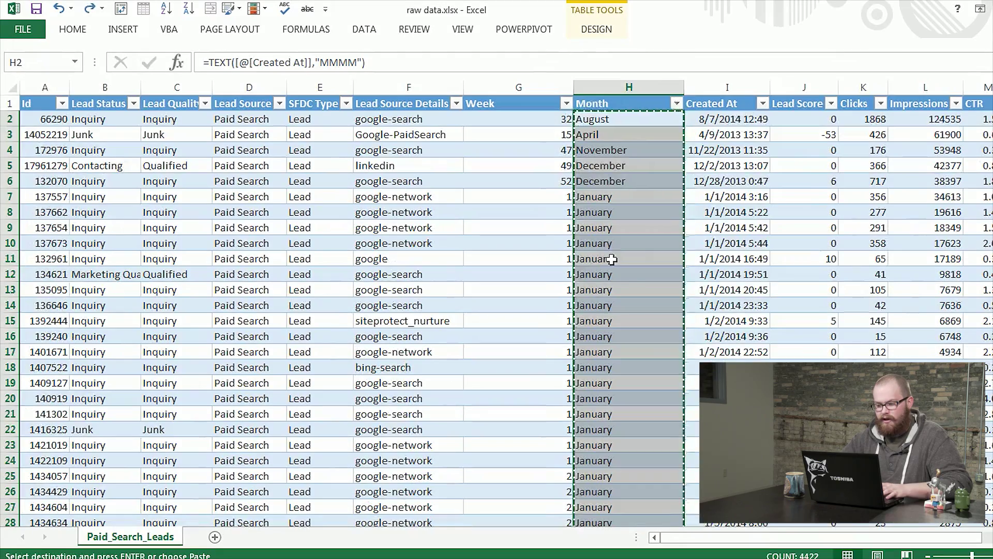
pyautogui.rightClick(613, 263)
pyautogui.click(667, 282)
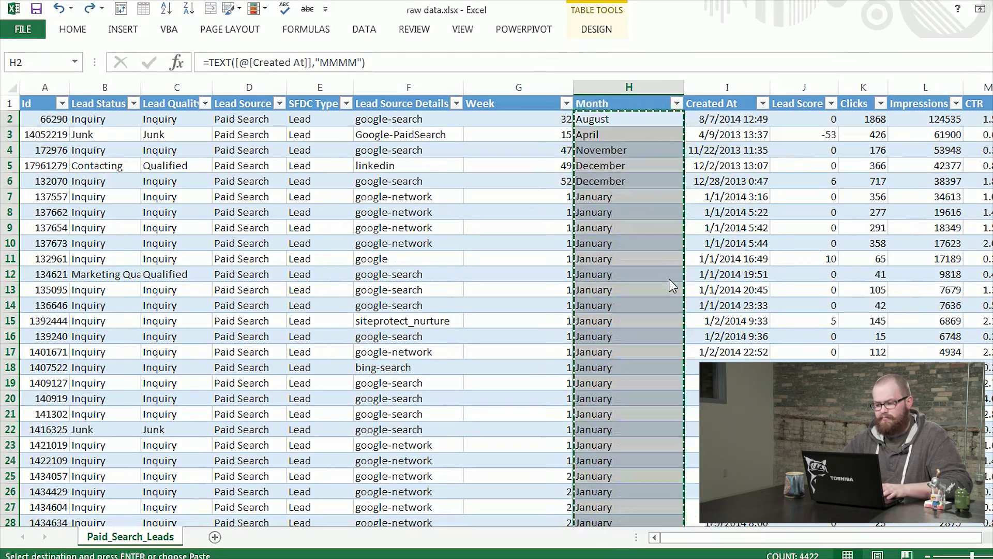
pyautogui.click(656, 237)
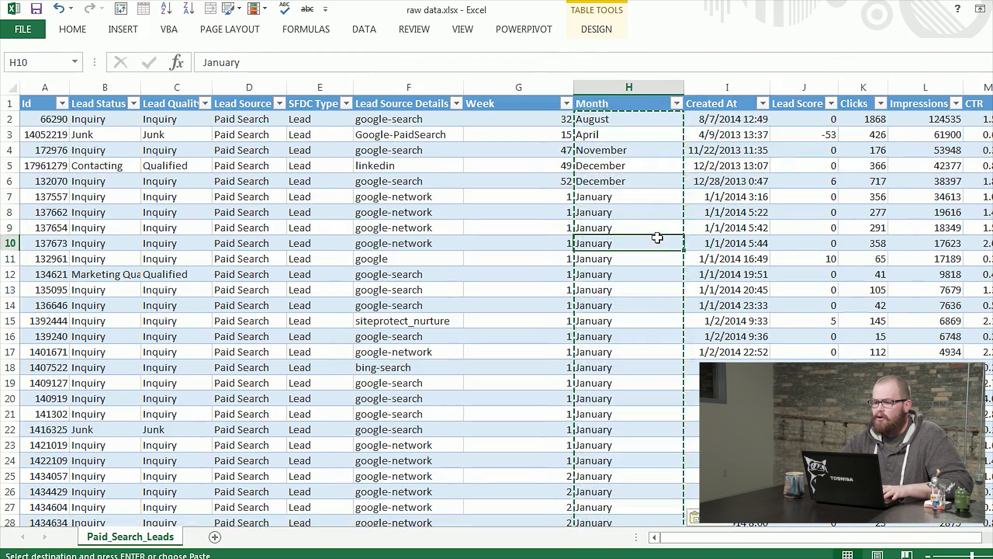
pyautogui.click(404, 273)
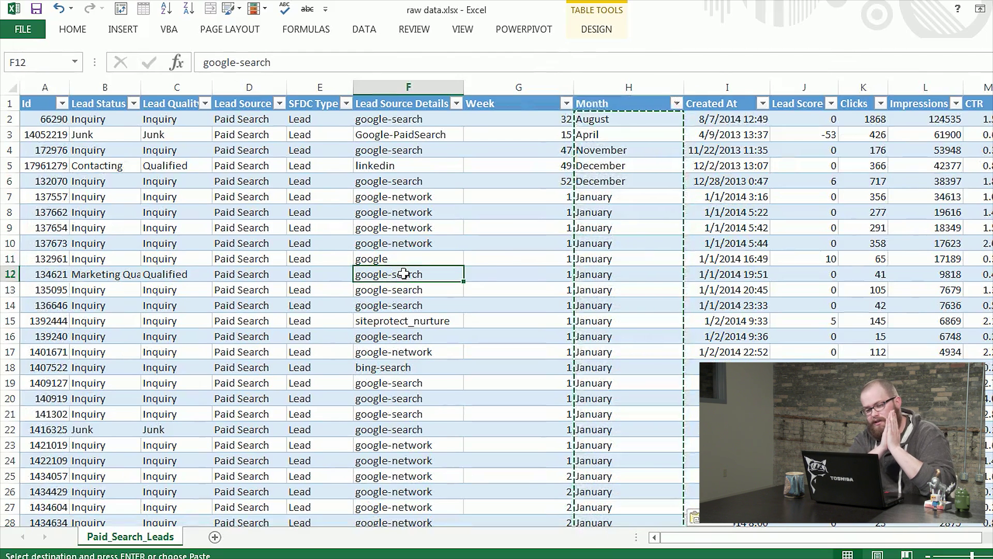